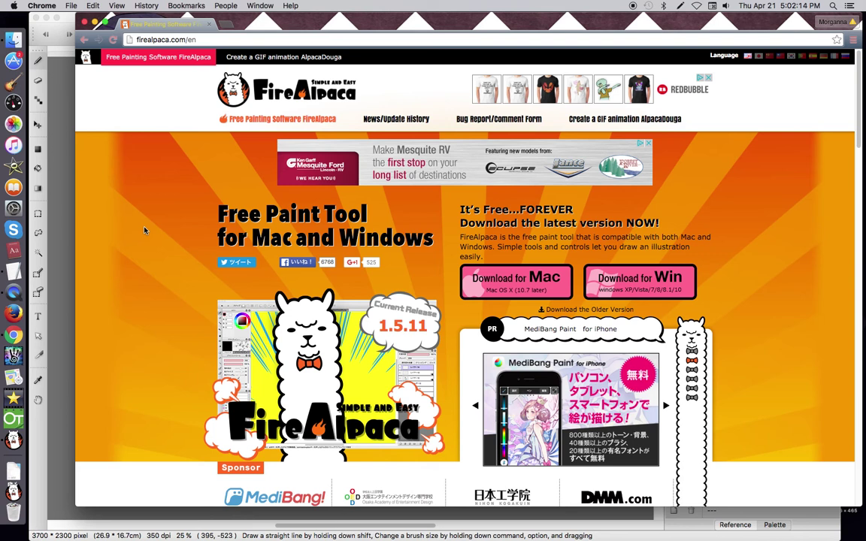
Step: View the News/Update History lightbox on firealpaca.com, then close it
click(384, 126)
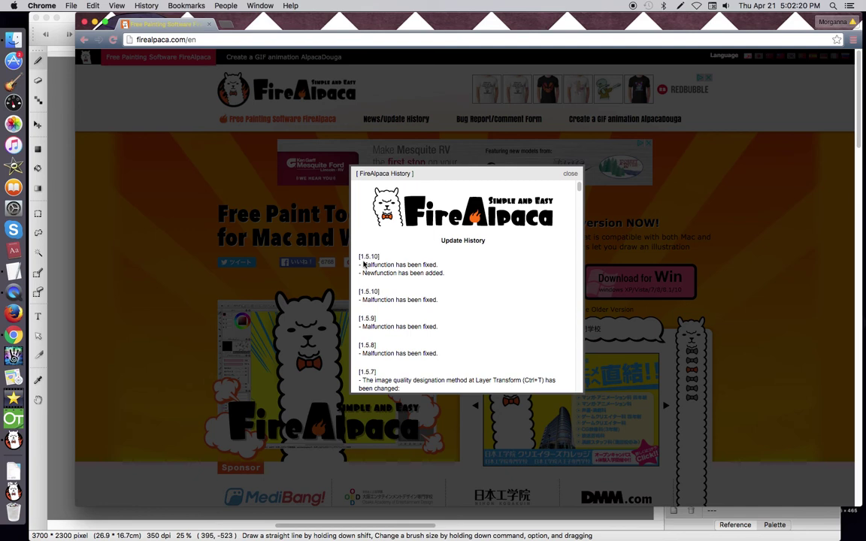
click(570, 173)
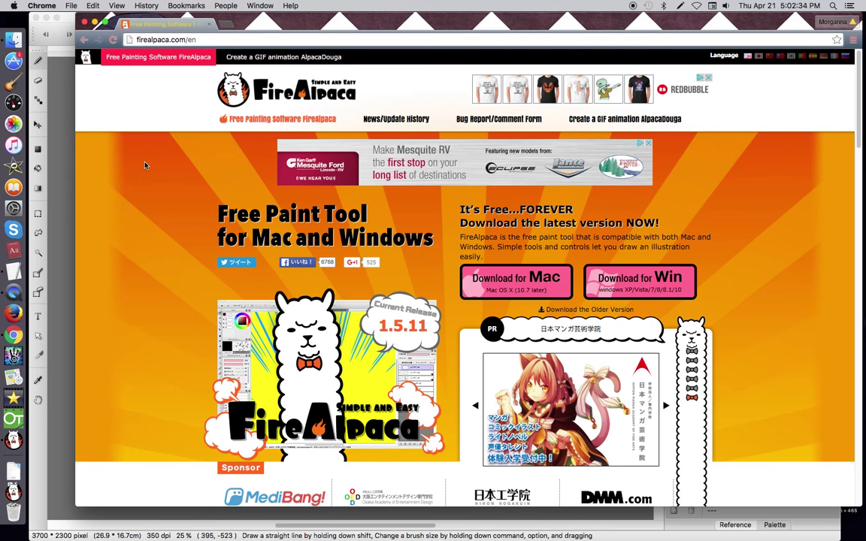
Step: Bring the blank 3700 × 2300 Untitled canvas forward and open the Window menu
click(64, 135)
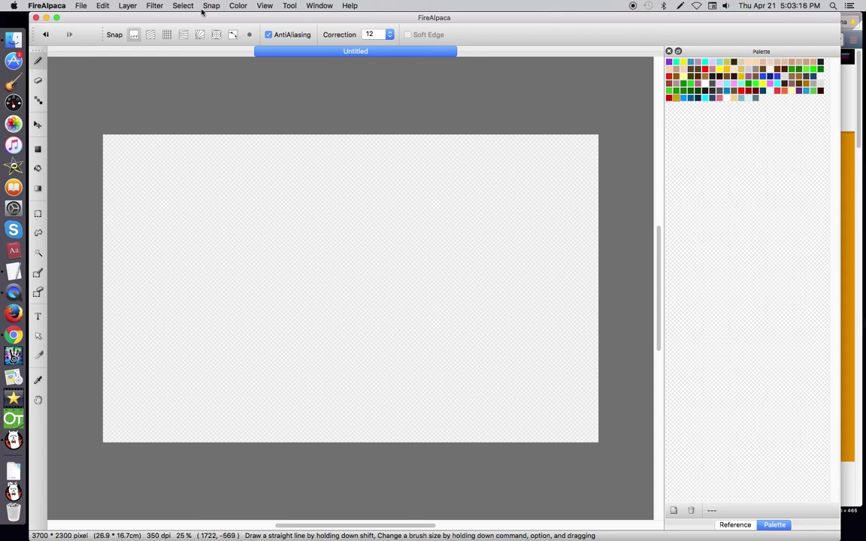
click(322, 7)
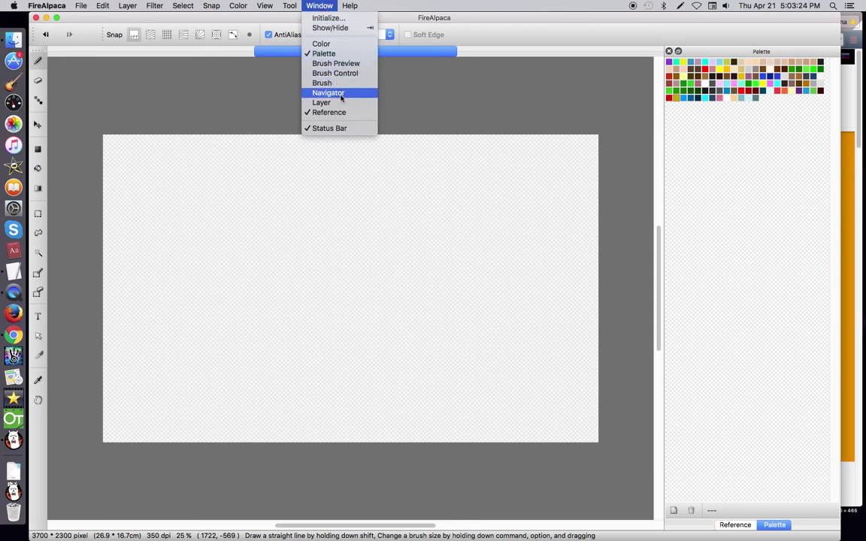
Step: Enable the Color, Brush Preview, Brush Control, Brush, Layer and Navigator panels from Window
click(322, 44)
click(319, 7)
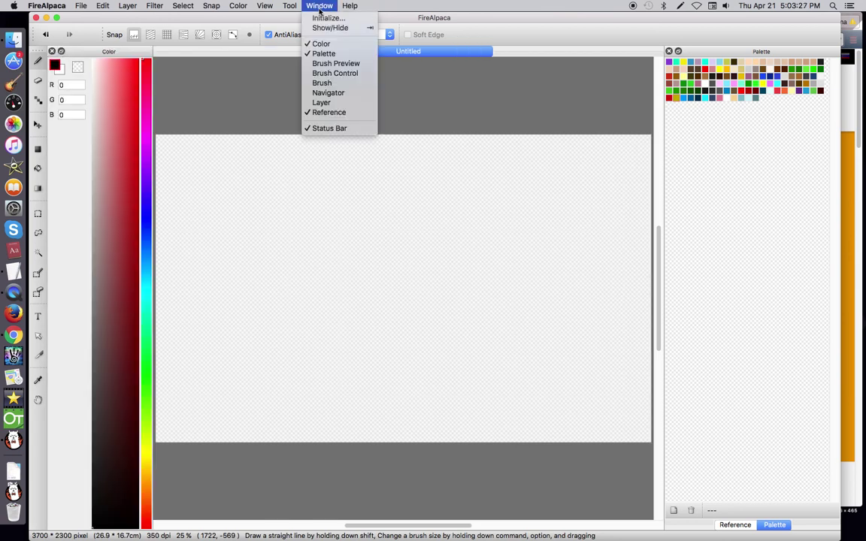
click(331, 63)
click(318, 6)
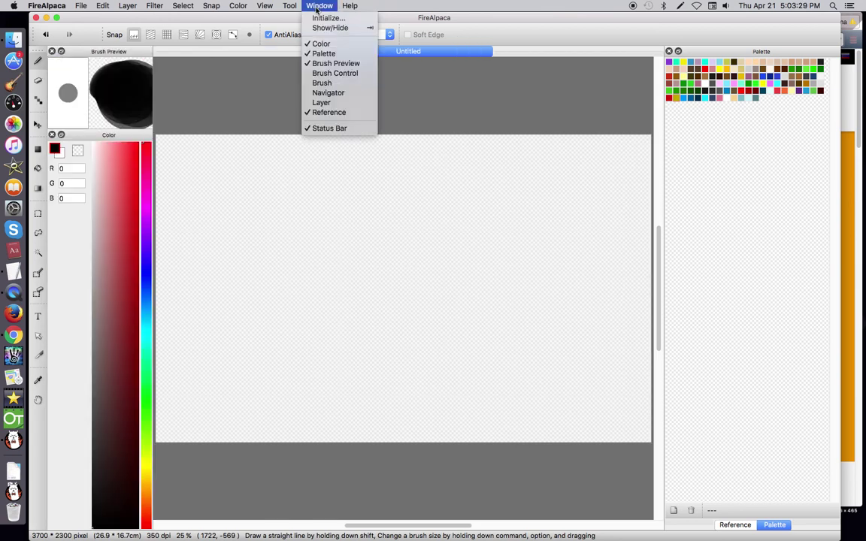
click(338, 74)
click(316, 7)
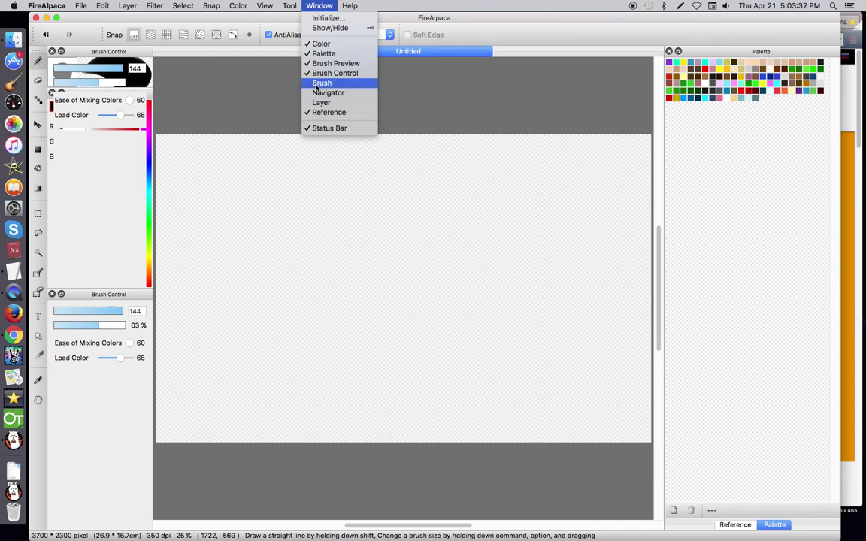
click(327, 81)
click(321, 6)
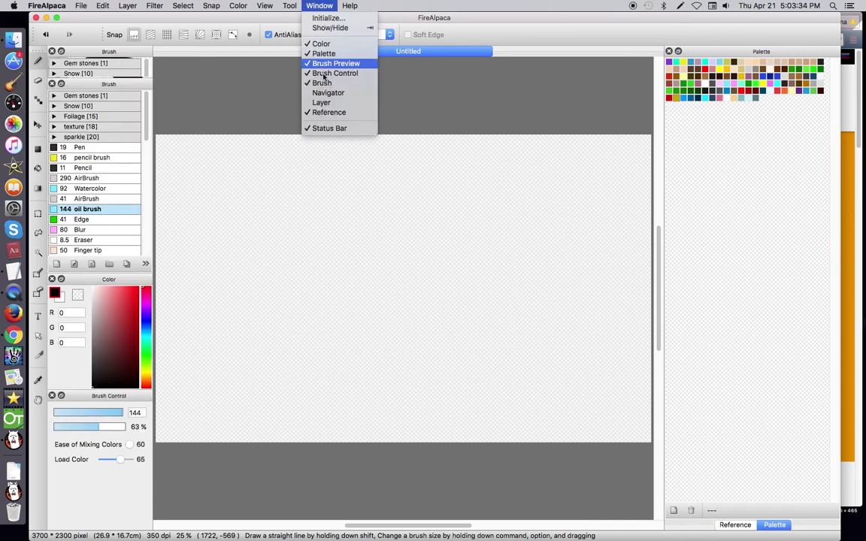
click(320, 103)
click(318, 6)
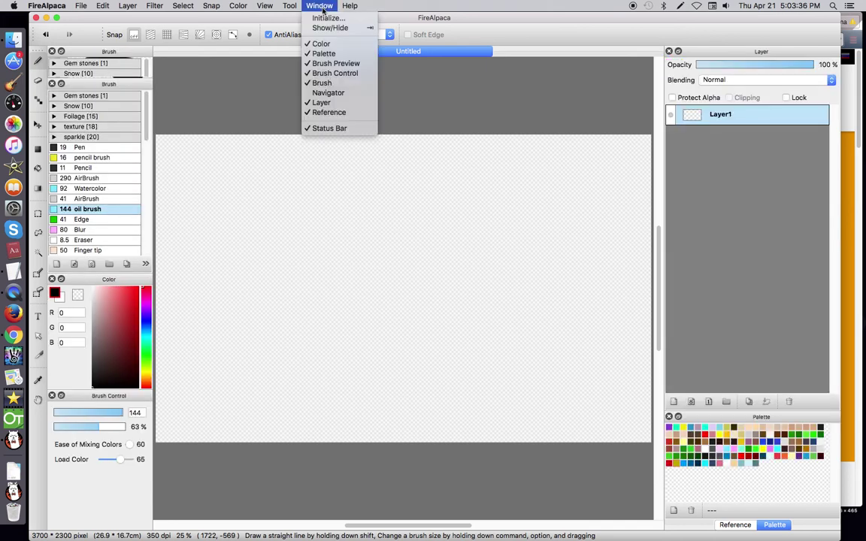
click(319, 93)
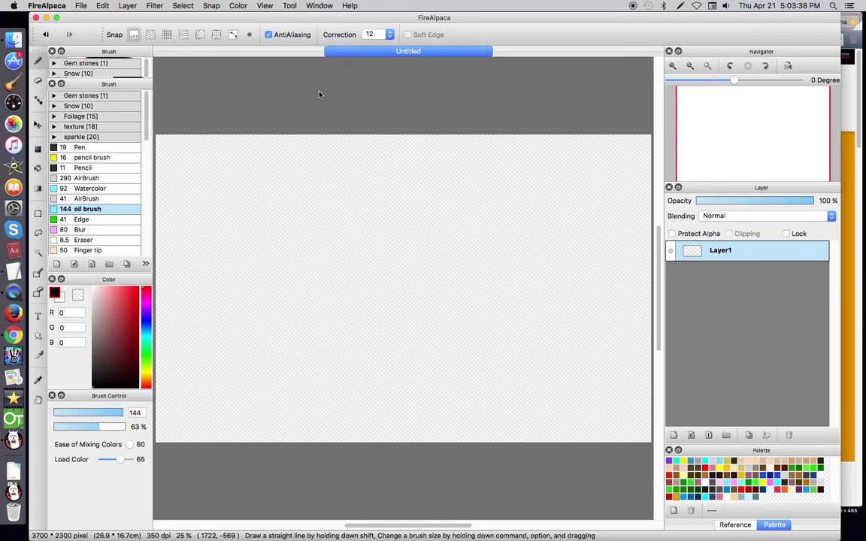
Step: Expand and redock Brush Preview, then make the Brush Preview and Color panels taller
click(90, 51)
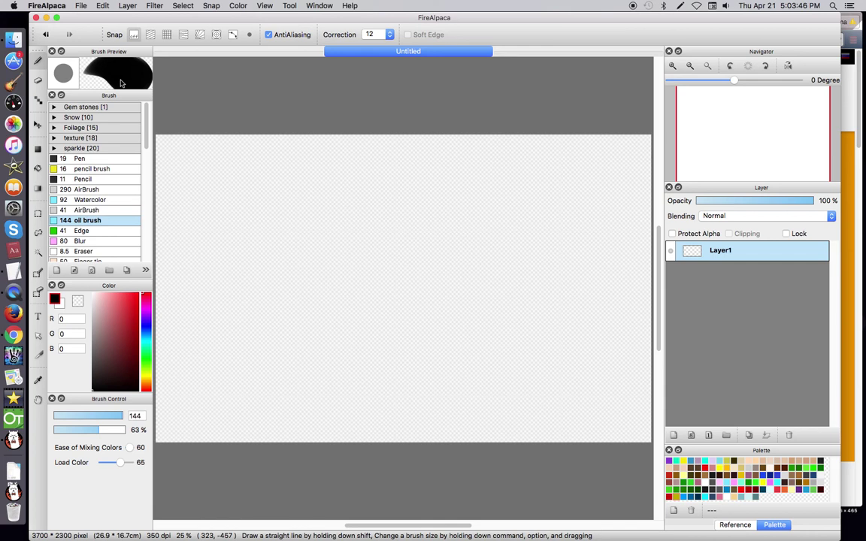
mouse_move(109, 53)
mouse_down()
mouse_move(197, 61)
mouse_move(229, 75)
mouse_up()
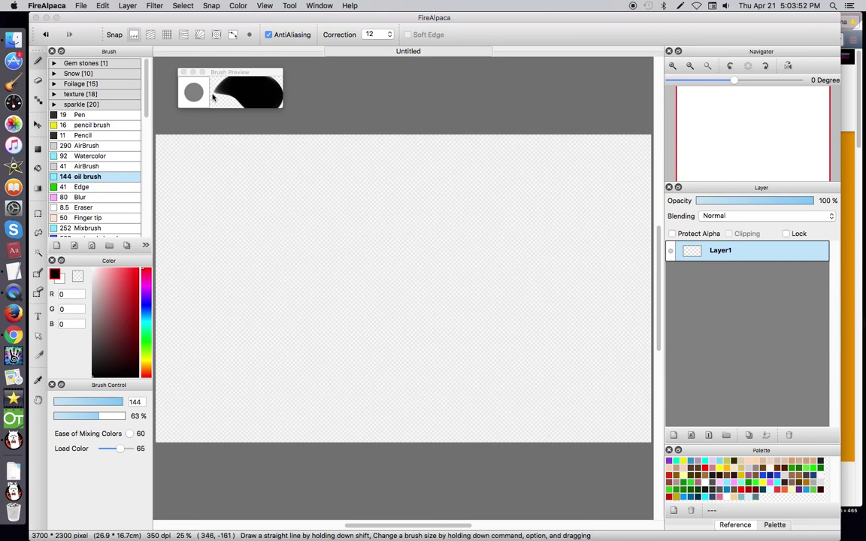
mouse_move(215, 76)
mouse_down()
mouse_move(223, 87)
mouse_move(140, 70)
mouse_move(81, 41)
mouse_move(89, 51)
mouse_up()
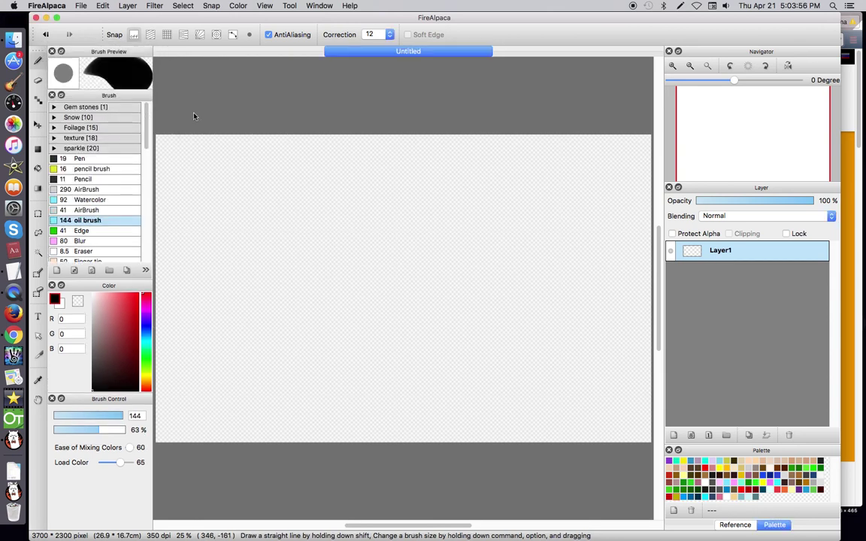
drag(117, 88, 118, 107)
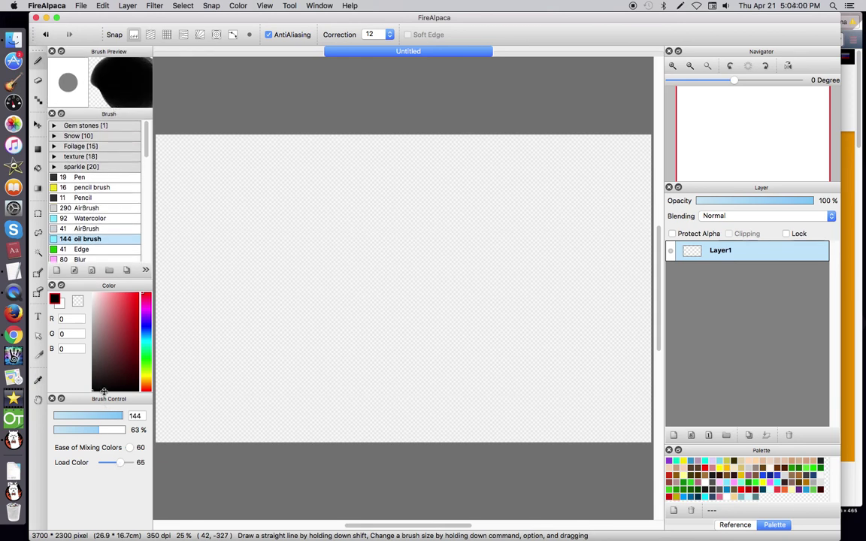
drag(101, 396, 95, 420)
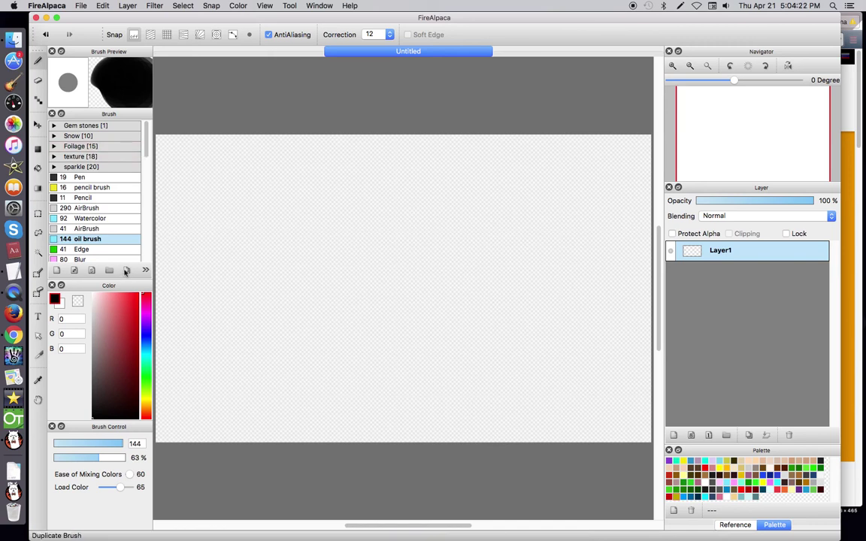
Step: Try the 11 Pencil brush, then select the 92 Watercolor brush
click(87, 200)
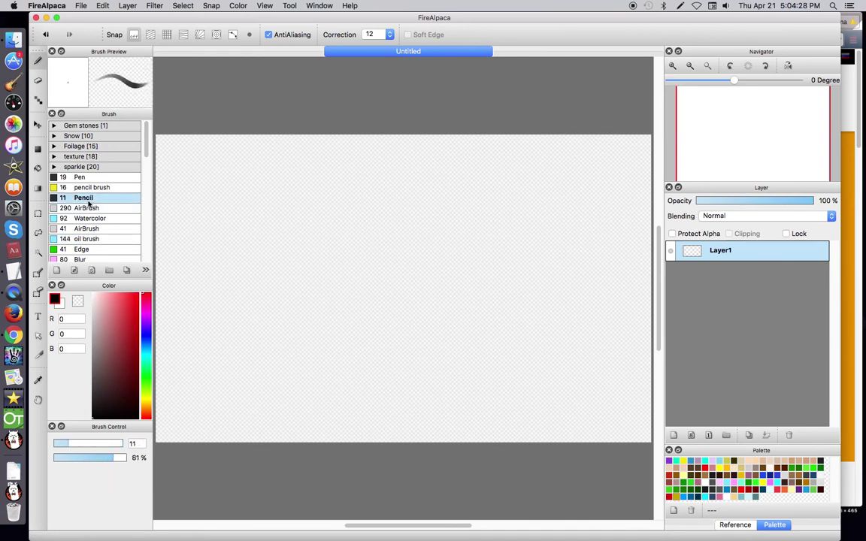
click(94, 219)
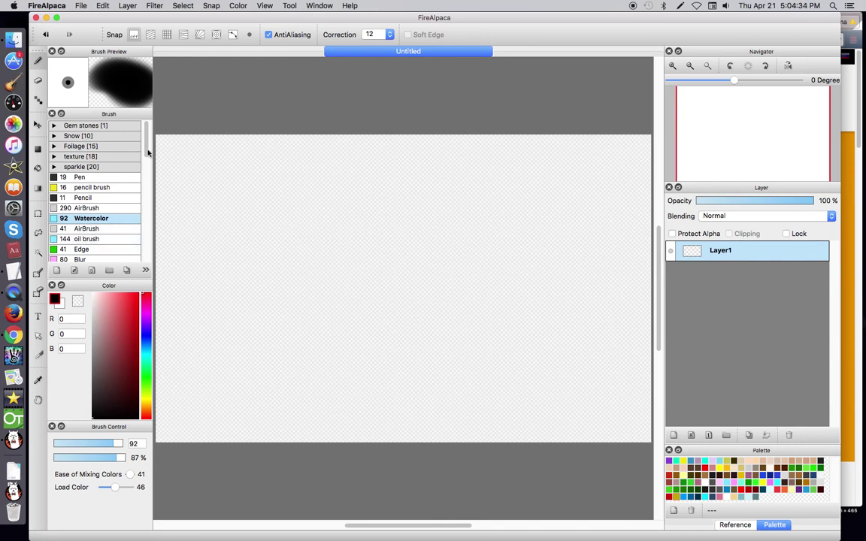
scroll(143, 154, down, 3)
scroll(145, 162, down, 3)
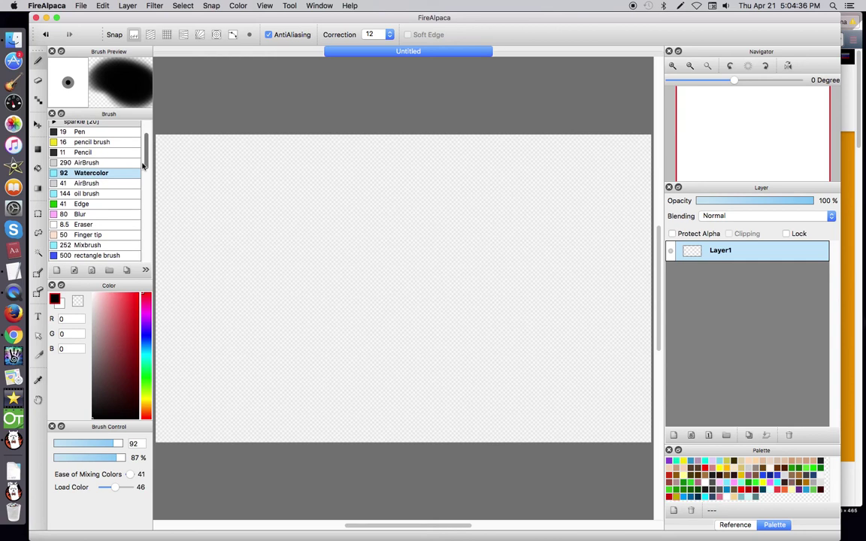
scroll(148, 150, up, 6)
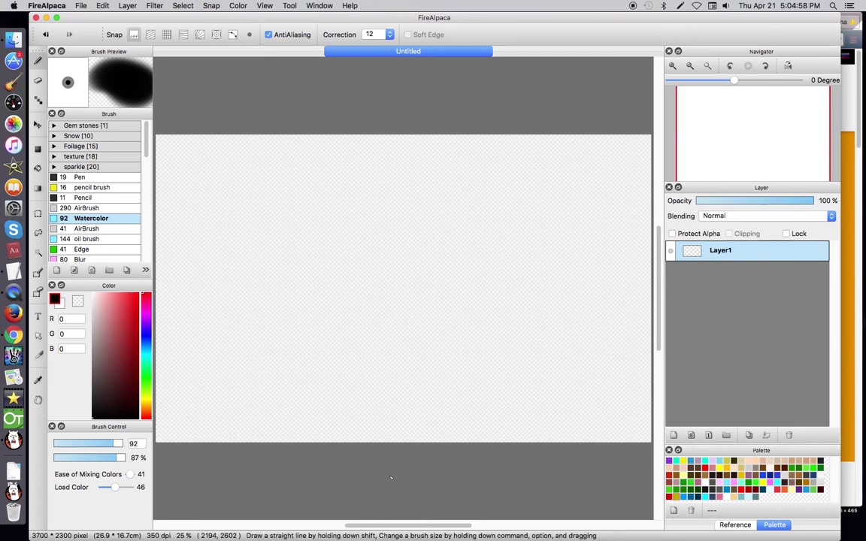
click(59, 270)
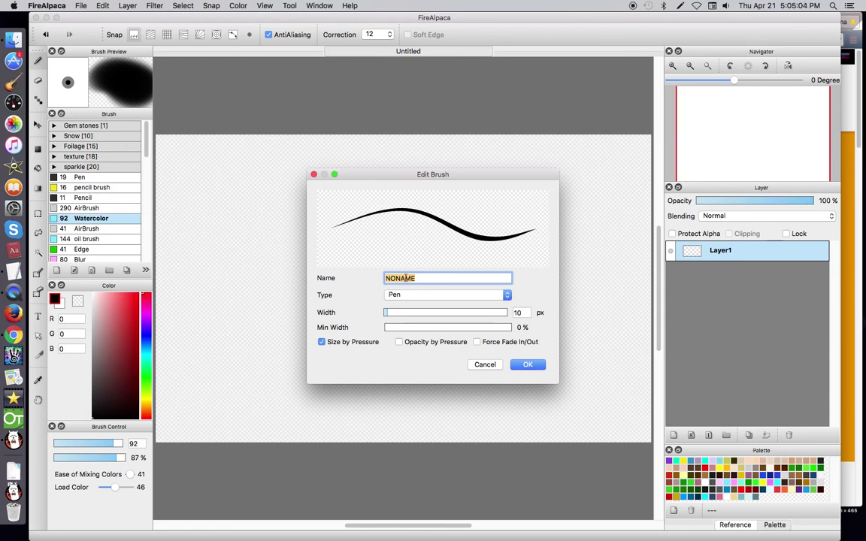
text(Test B)
key(BackSpace)
key(BackSpace)
key(BackSpace)
key(BackSpace)
key(BackSpace)
key(BackSpace)
text(Example brush)
click(454, 296)
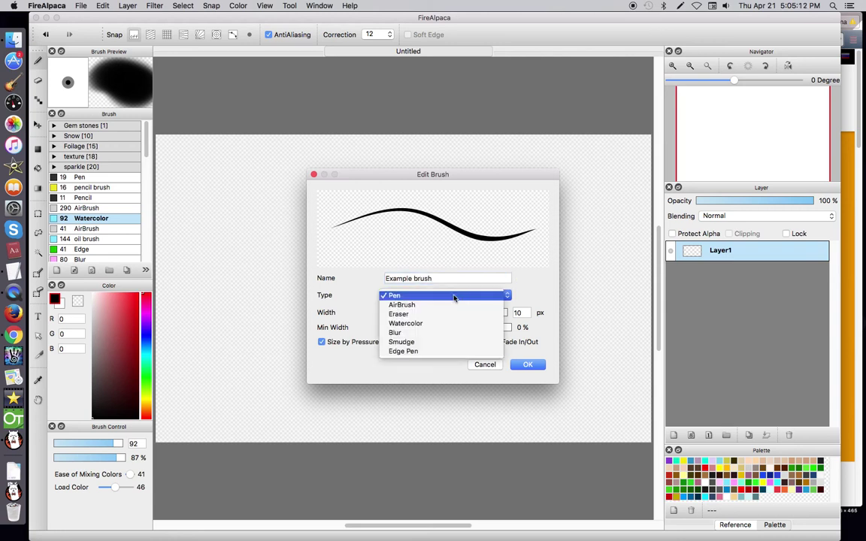
click(402, 342)
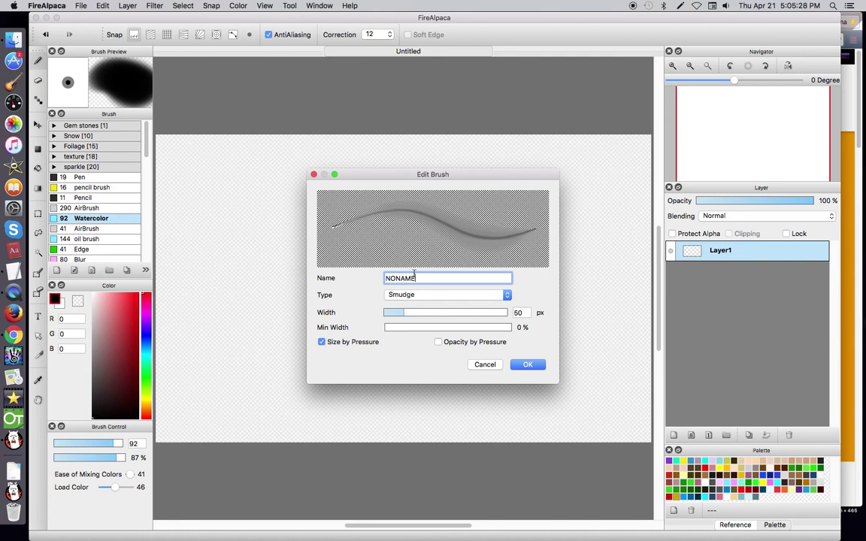
click(414, 295)
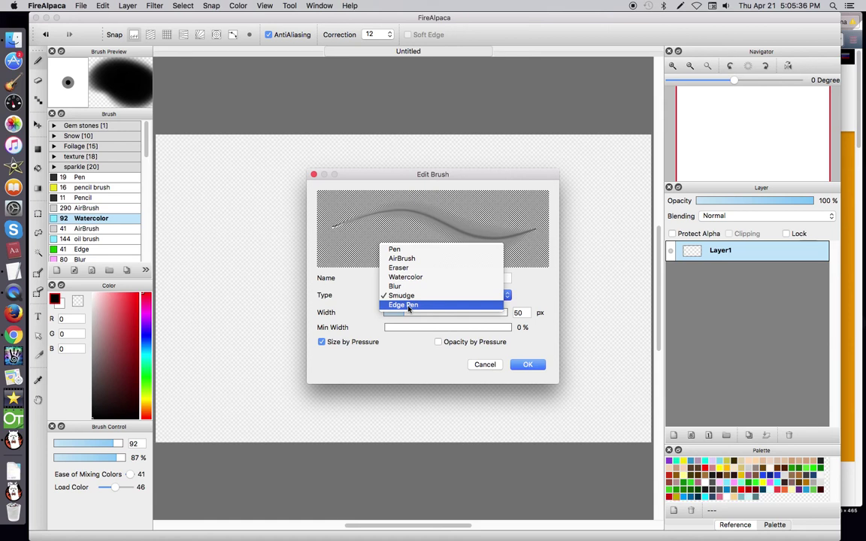
click(409, 305)
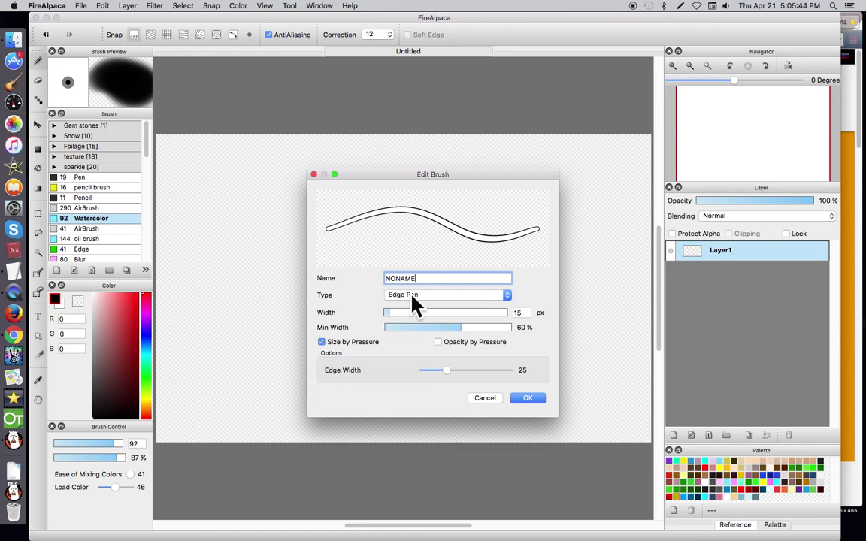
click(412, 304)
key(Escape)
click(484, 398)
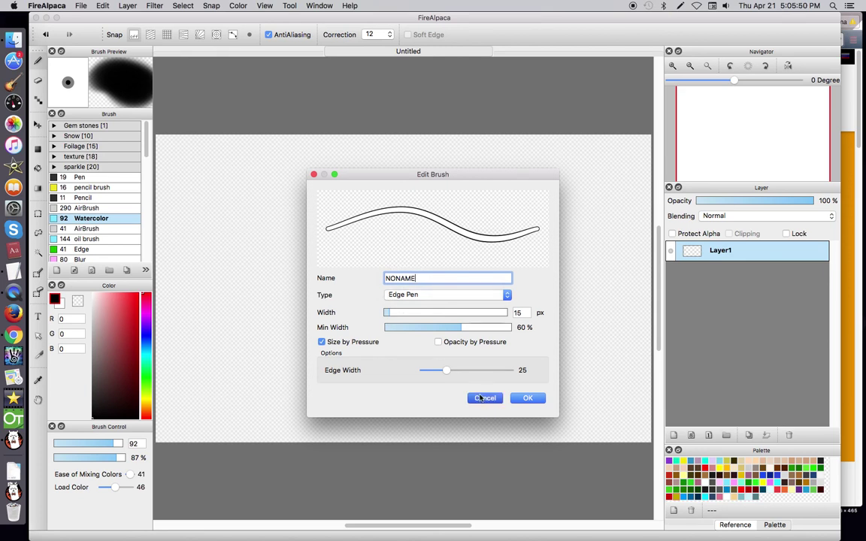
scroll(145, 160, down, 5)
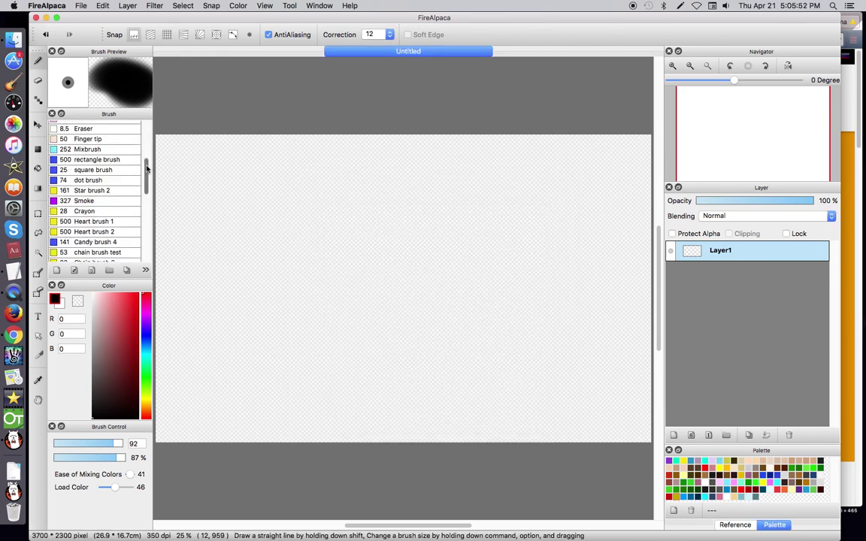
Step: Try the Marker, Thorn, Symmetry and Kakeami brushes before settling on Polka Dot
scroll(147, 168, down, 10)
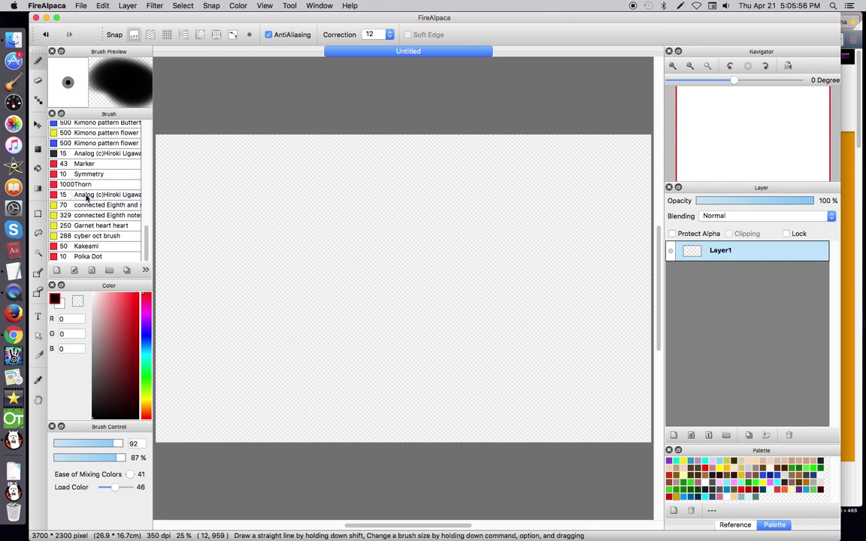
click(85, 164)
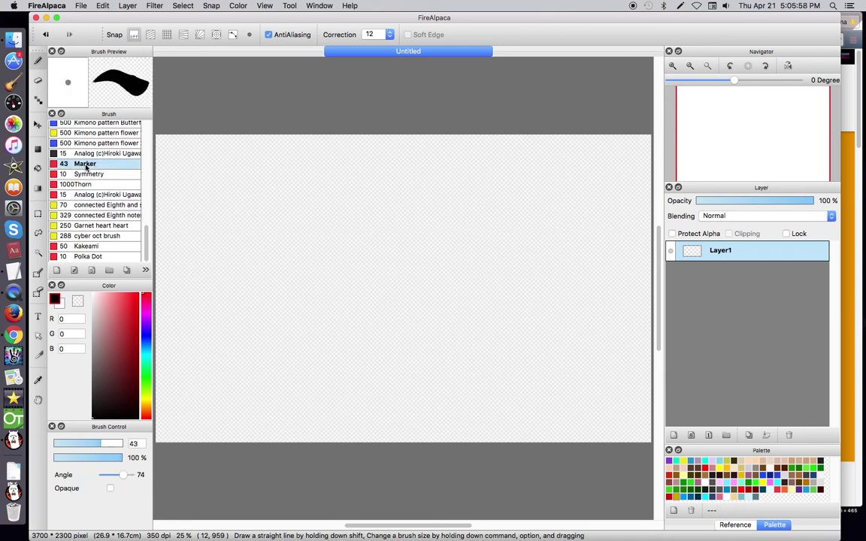
click(82, 184)
click(74, 174)
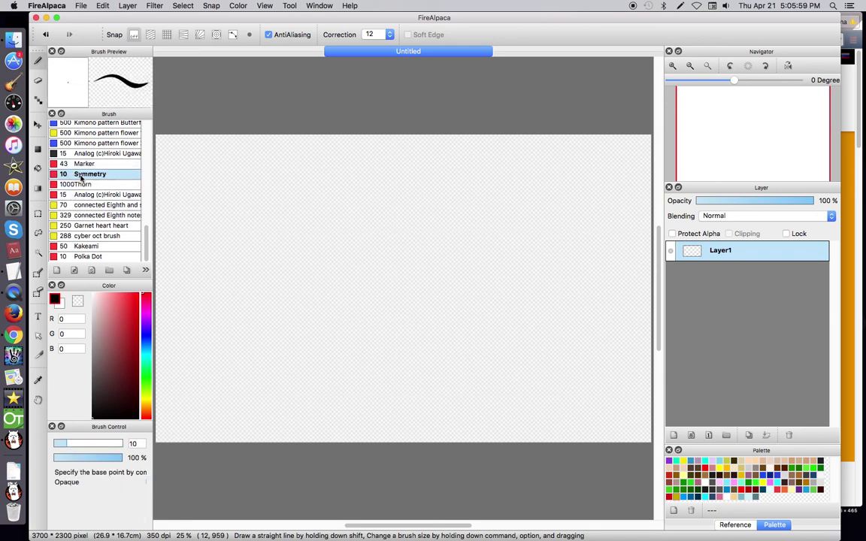
click(91, 248)
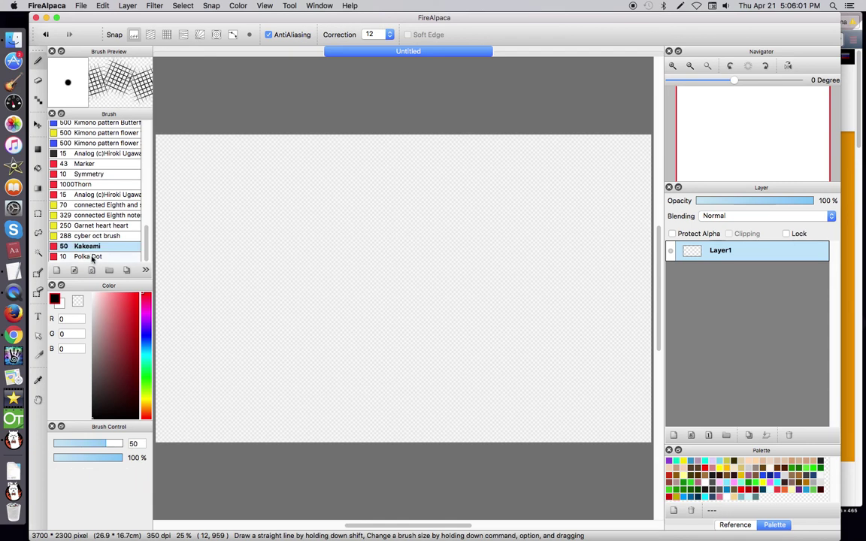
click(91, 257)
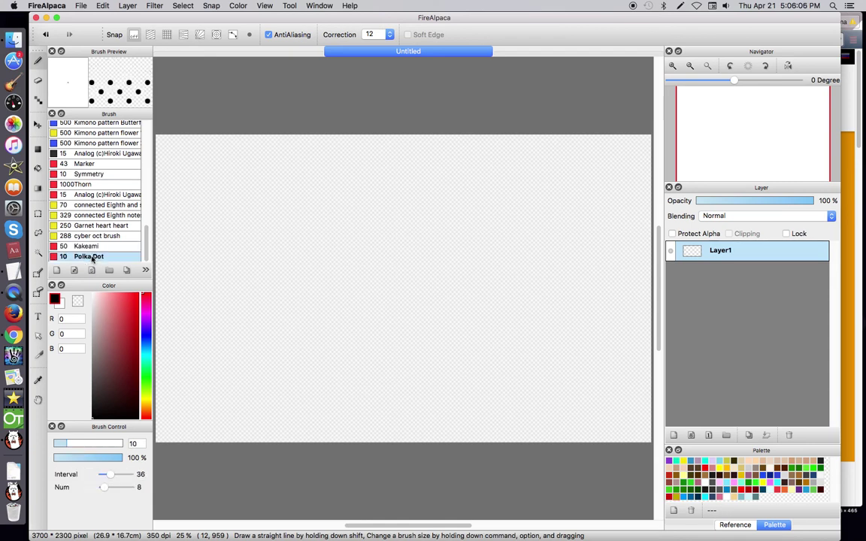
mouse_move(147, 245)
mouse_down()
mouse_move(141, 128)
mouse_move(138, 272)
mouse_up()
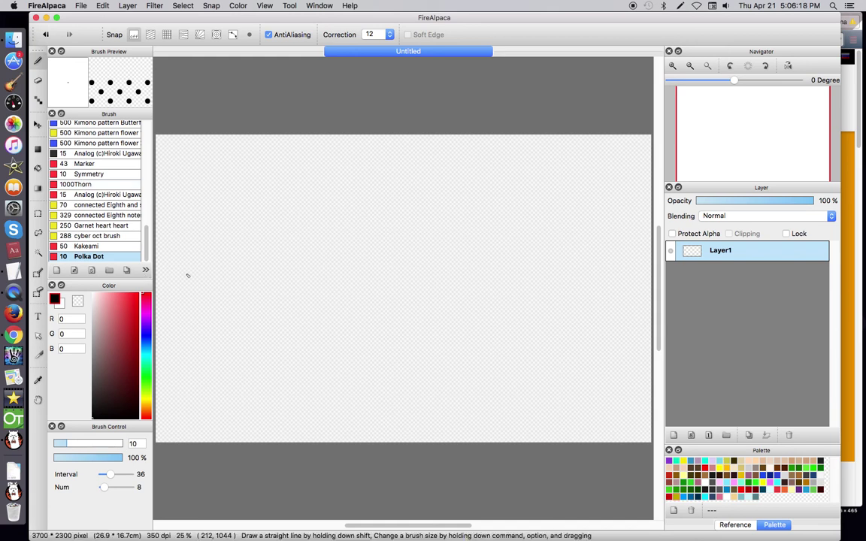
Step: Select the 41 AirBrush brush and dismiss the brush list's » menu without deleting
scroll(148, 254, up, 15)
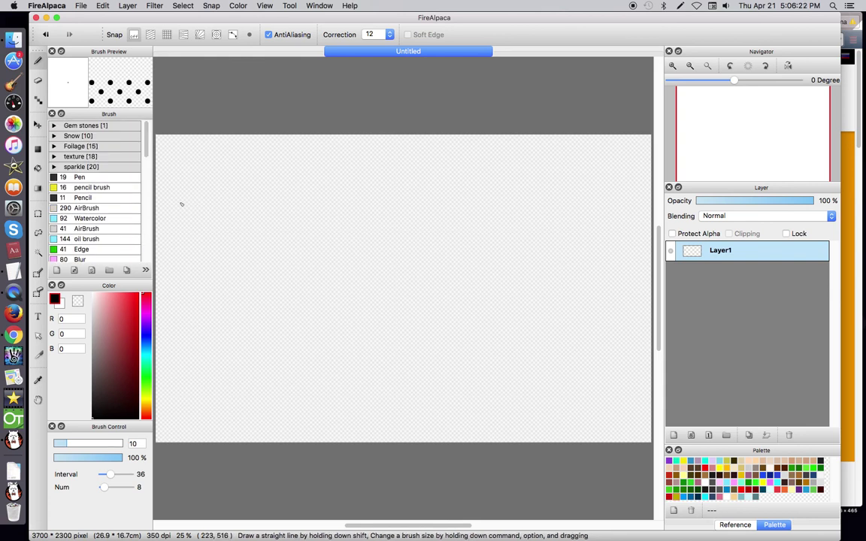
click(91, 229)
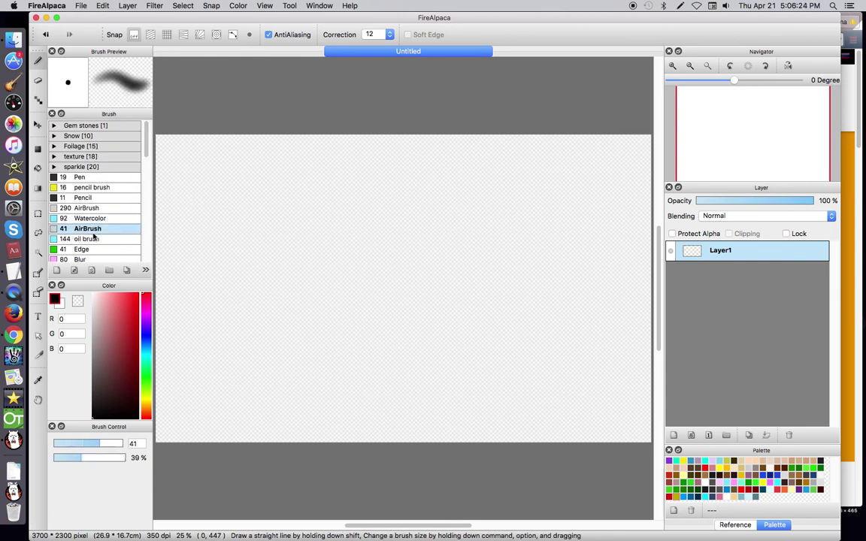
click(145, 271)
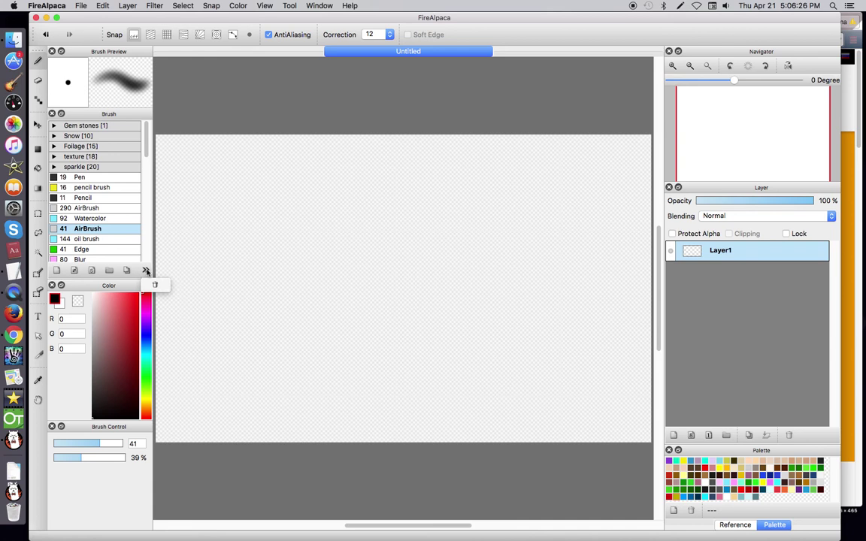
click(195, 101)
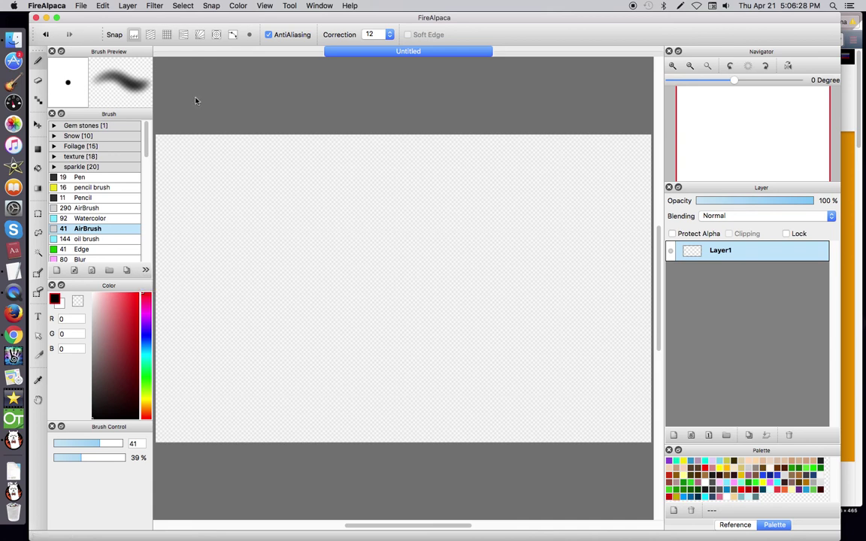
click(78, 8)
Step: Create a new 100 × 100 pixel canvas
click(232, 110)
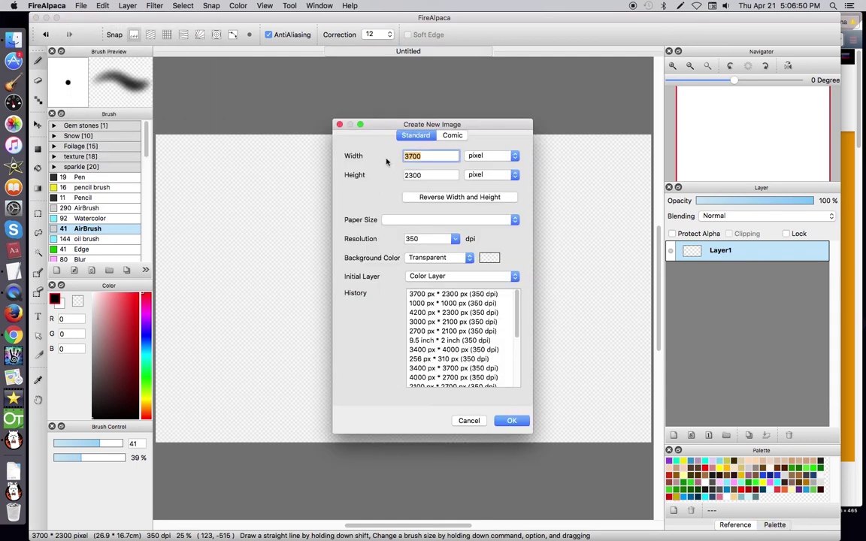
text(1)
key(Tab)
text(1)
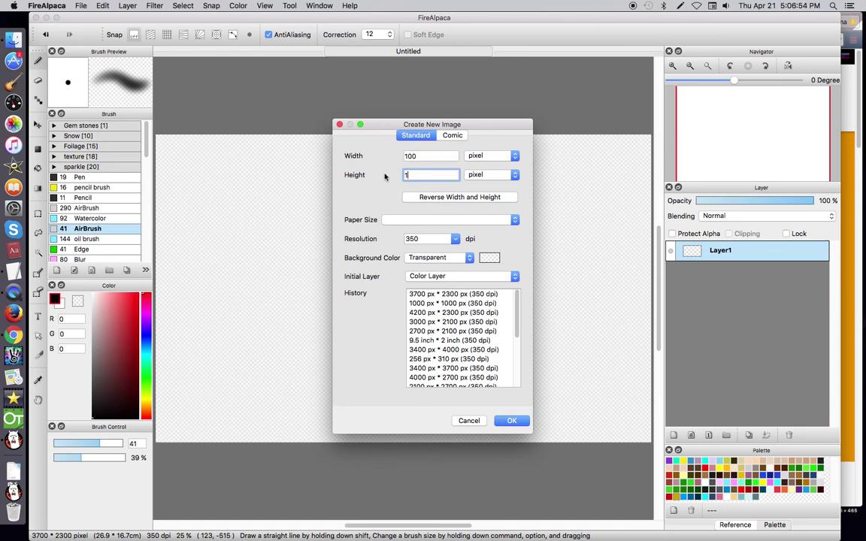
click(512, 420)
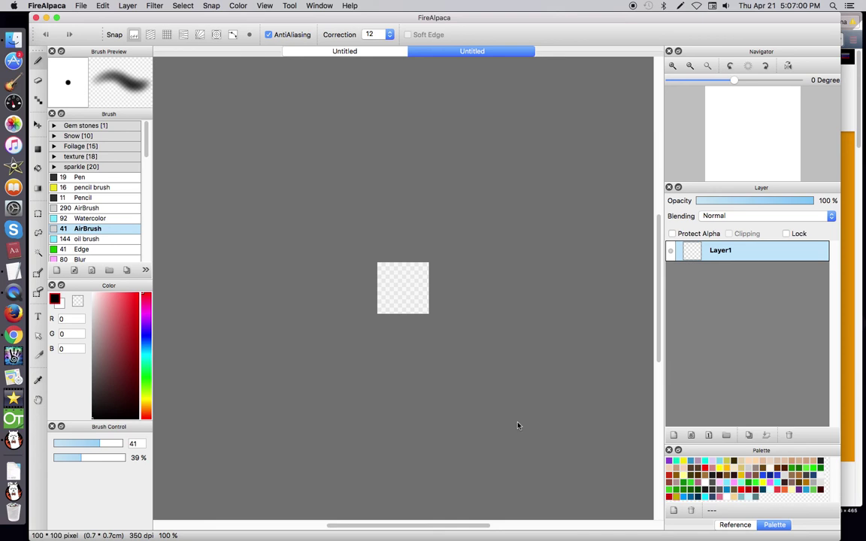
Step: Fit the canvas to the window, set the Pen to size 4.2, and draw the heart's upper-left arch
click(709, 66)
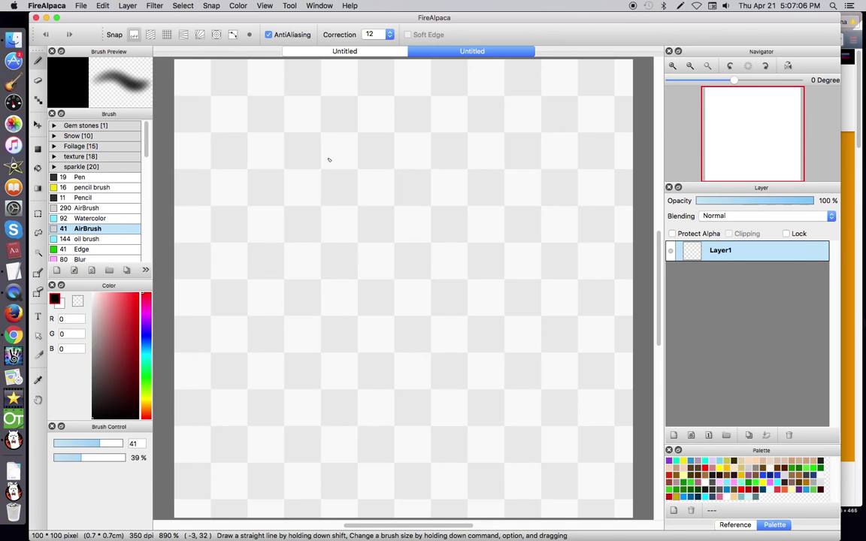
click(79, 178)
mouse_move(78, 443)
mouse_down()
mouse_move(66, 404)
mouse_move(54, 404)
mouse_up()
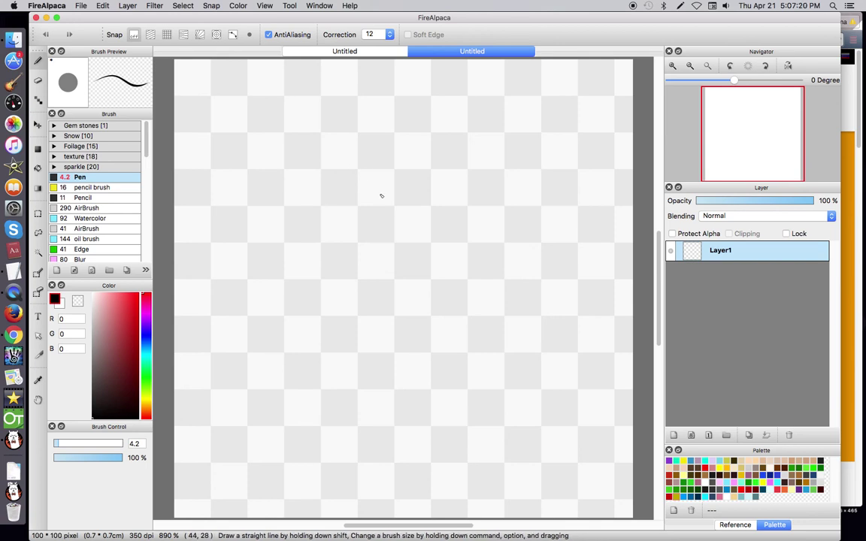
mouse_move(397, 203)
mouse_down()
mouse_move(264, 83)
mouse_move(277, 264)
mouse_up()
Step: Finish the heart outline and fill it solid black with the Bucket
shift+click(432, 456)
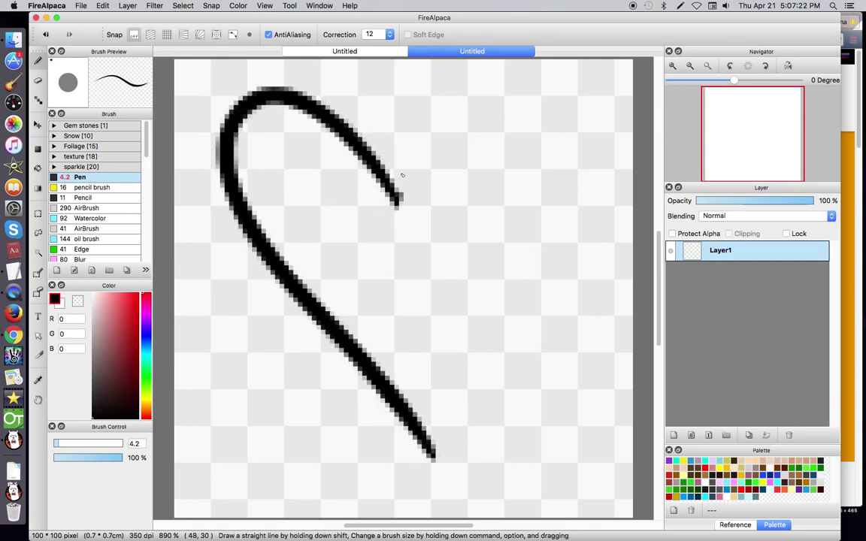
mouse_move(394, 192)
mouse_down()
mouse_move(508, 77)
mouse_move(555, 122)
mouse_move(518, 266)
mouse_up()
drag(461, 378, 428, 454)
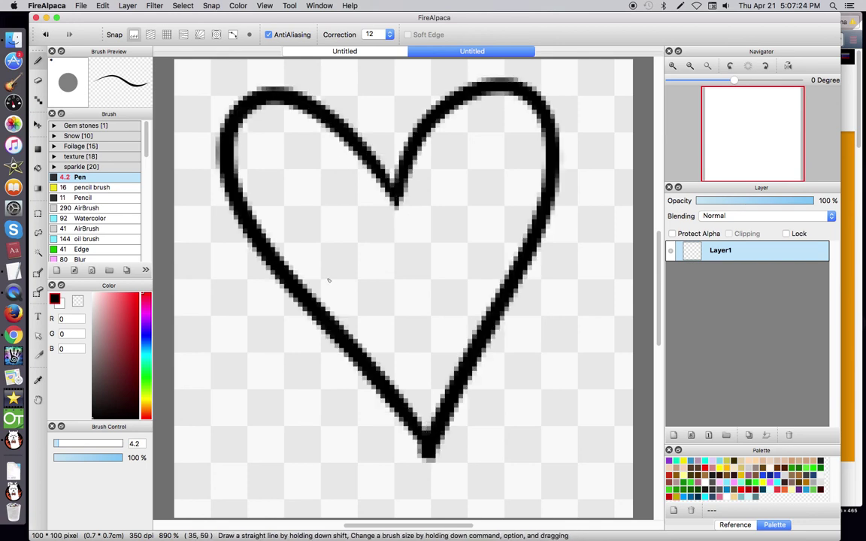
click(38, 168)
click(260, 192)
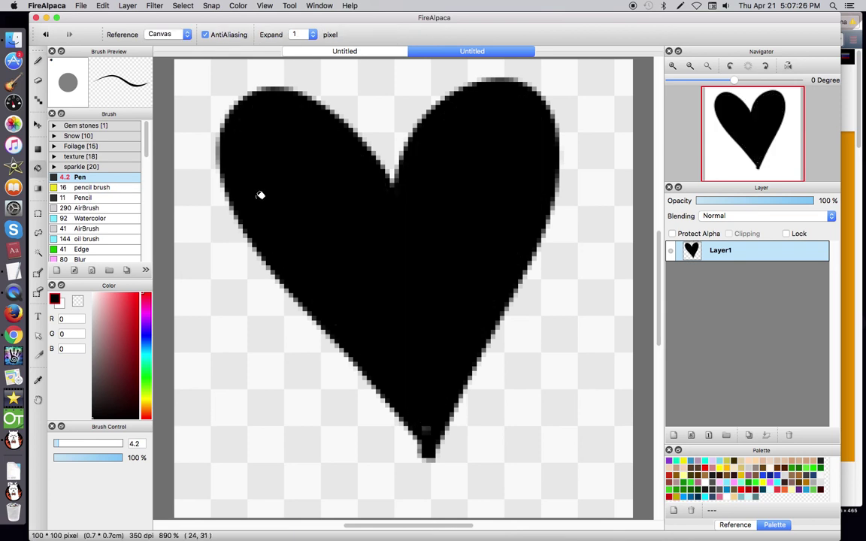
click(39, 60)
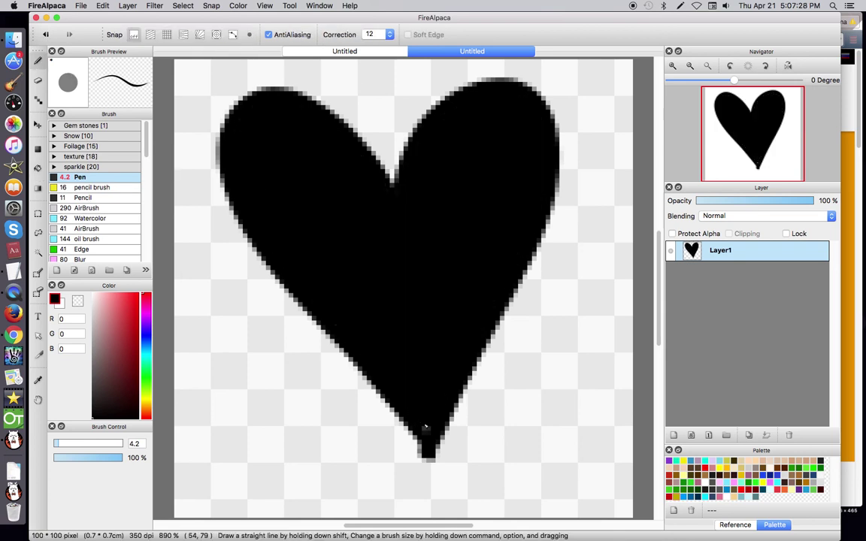
drag(386, 181, 394, 170)
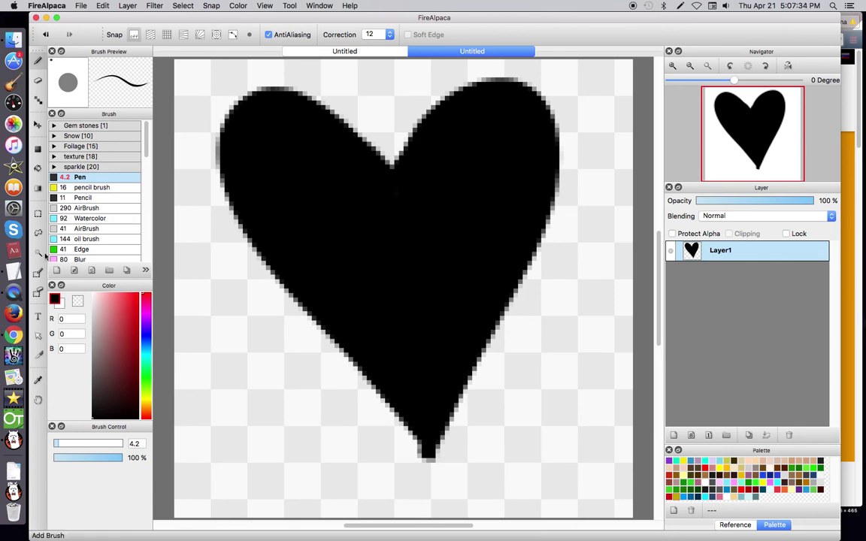
Step: Pick mid grey and paint a grey inner heart inside the black one
mouse_move(105, 353)
mouse_down()
mouse_move(87, 348)
mouse_move(92, 354)
mouse_up()
drag(375, 213, 391, 234)
drag(325, 177, 406, 328)
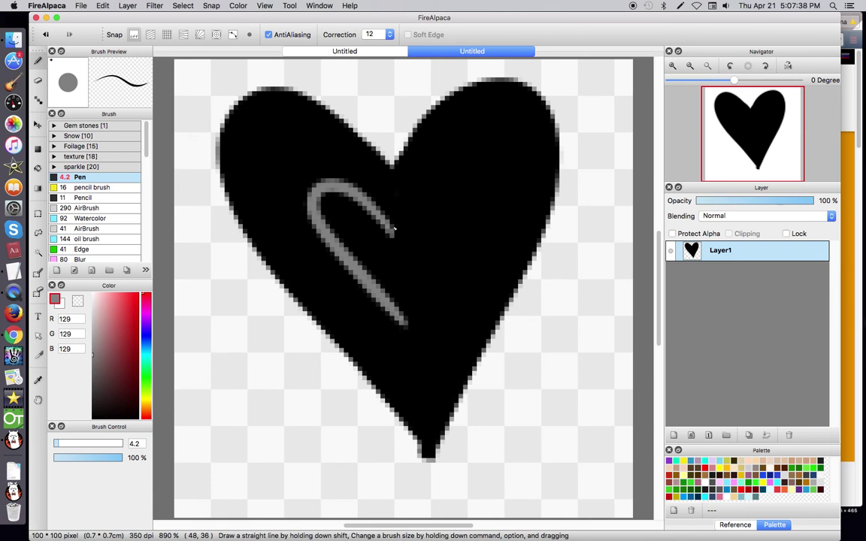
mouse_move(350, 188)
mouse_down()
mouse_move(467, 186)
mouse_move(412, 304)
mouse_move(451, 187)
mouse_move(423, 261)
mouse_move(456, 201)
mouse_move(405, 225)
mouse_move(383, 263)
mouse_move(397, 284)
mouse_move(431, 216)
mouse_up()
mouse_move(388, 261)
mouse_down()
mouse_move(357, 277)
mouse_move(335, 231)
mouse_move(315, 215)
mouse_move(389, 284)
mouse_up()
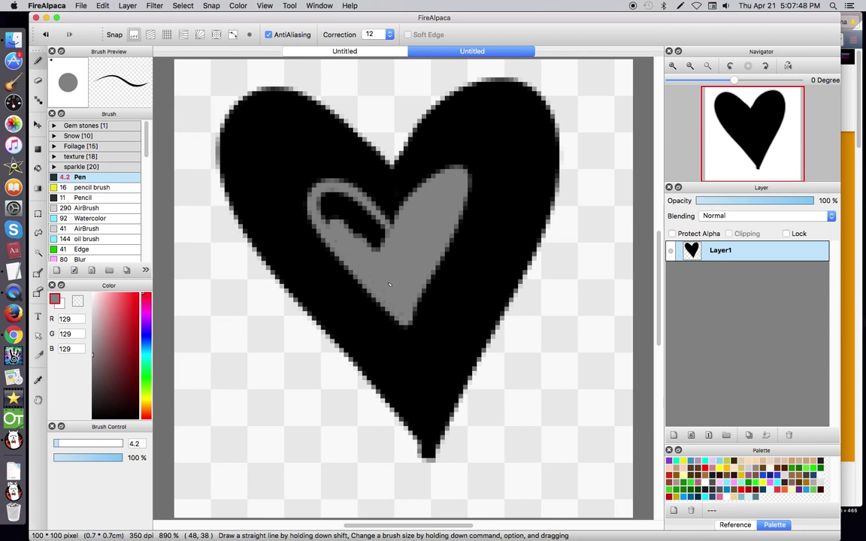
mouse_move(362, 256)
mouse_down()
mouse_move(331, 207)
mouse_move(317, 201)
mouse_move(348, 196)
mouse_move(338, 212)
mouse_move(336, 194)
mouse_move(338, 207)
mouse_move(355, 201)
mouse_move(346, 214)
mouse_move(380, 214)
mouse_move(367, 236)
mouse_up()
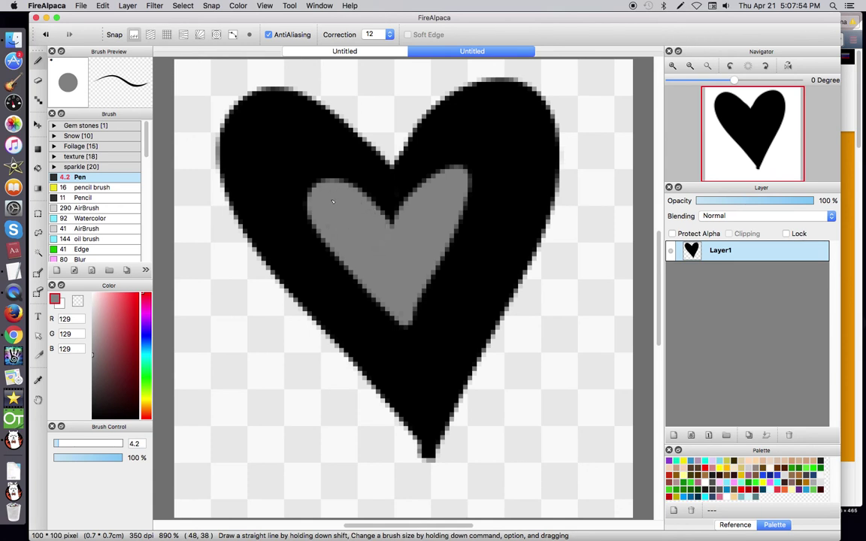
Step: Add four grey curved accent strokes around the inner heart
mouse_move(346, 154)
mouse_down()
mouse_move(275, 176)
mouse_move(274, 210)
mouse_up()
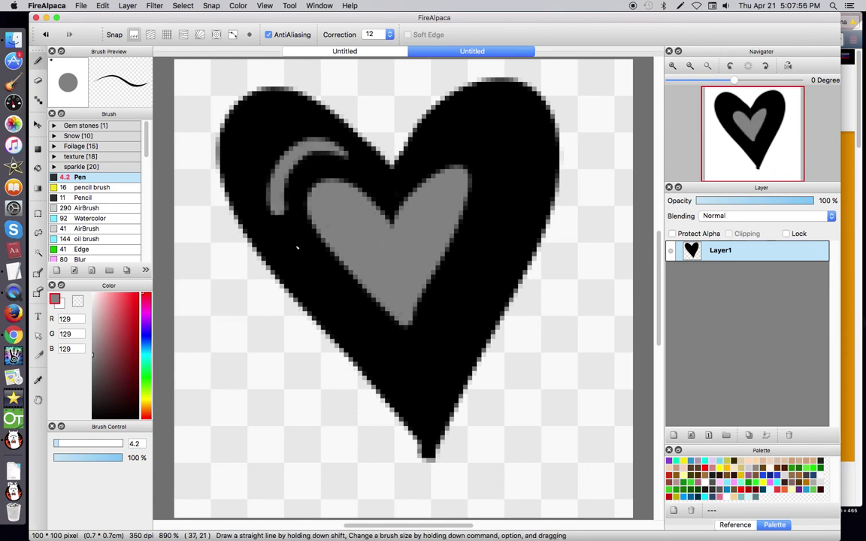
mouse_move(450, 141)
mouse_down()
mouse_move(497, 136)
mouse_move(495, 237)
mouse_up()
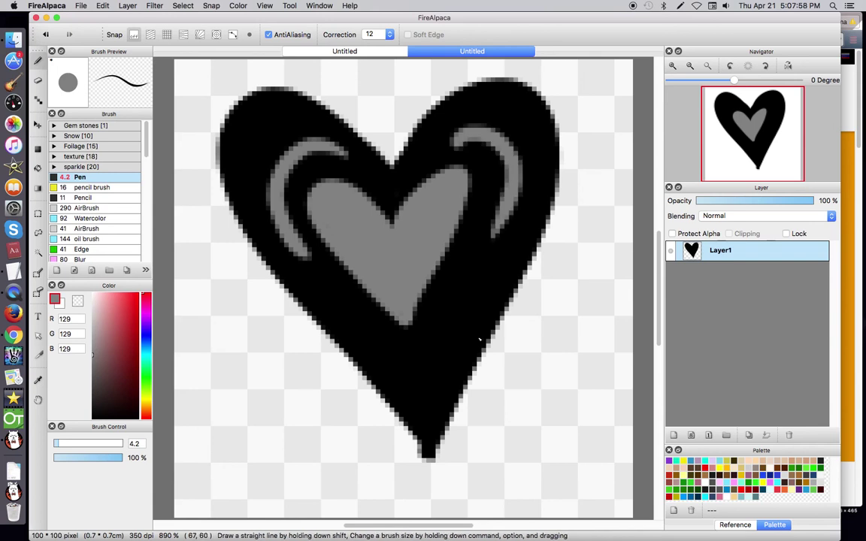
drag(466, 308, 431, 372)
drag(358, 319, 423, 371)
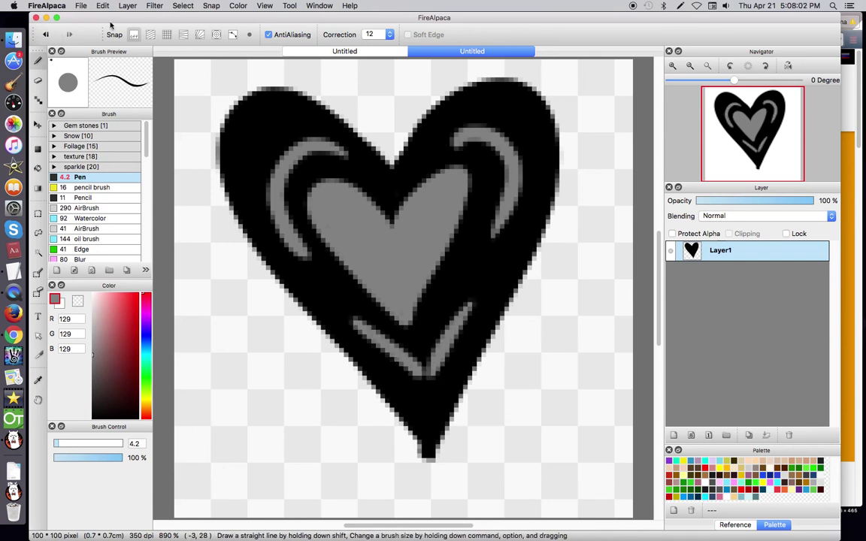
Step: Save the drawing to the Desktop as 'Heart Brush' in PNG format, keeping transparency
click(81, 6)
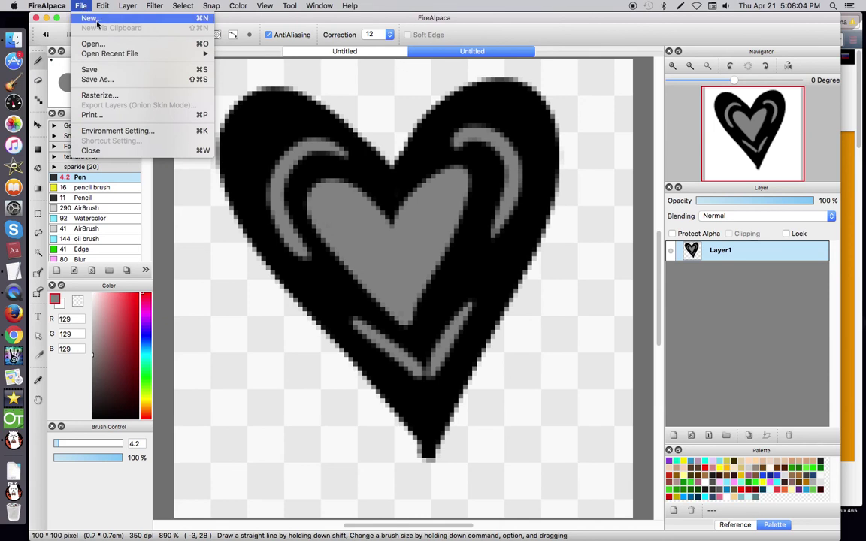
click(121, 79)
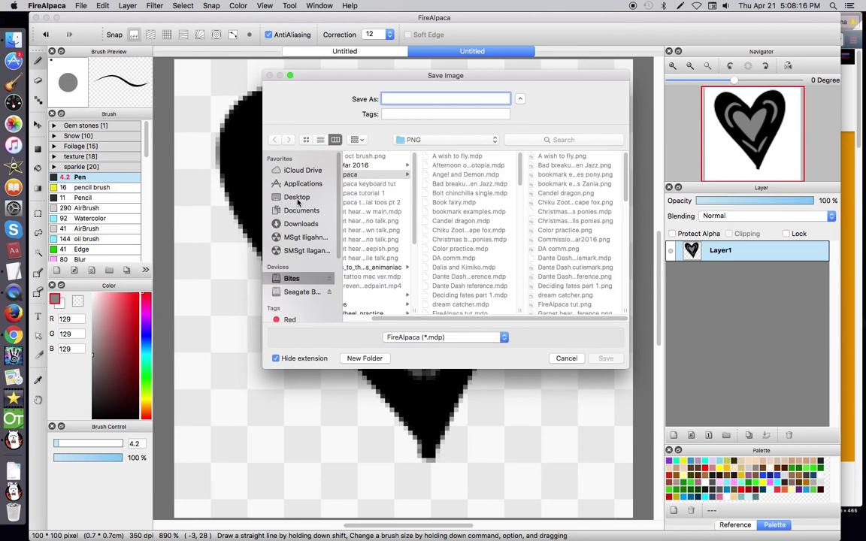
click(289, 197)
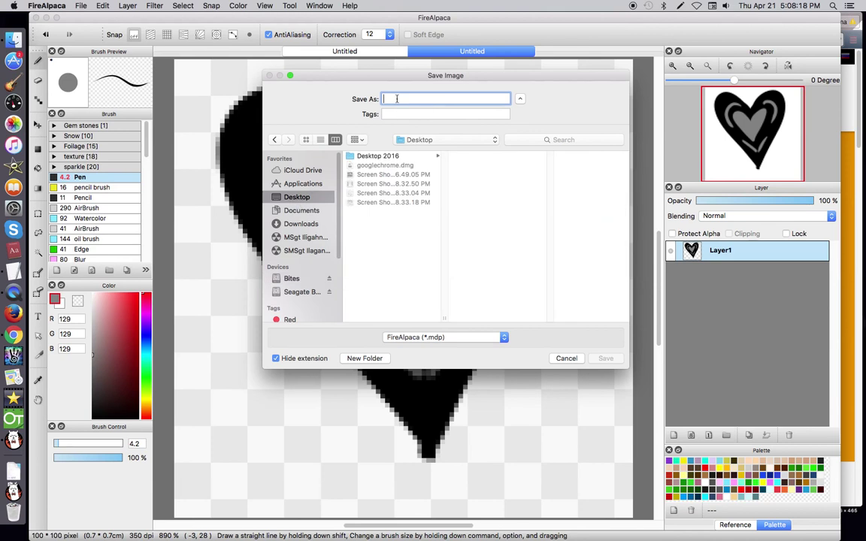
text(Heart Brush)
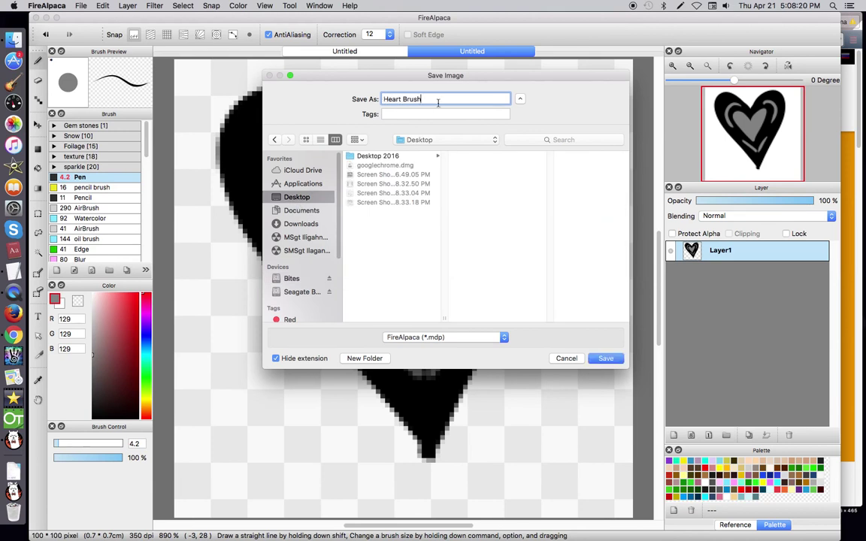
click(444, 337)
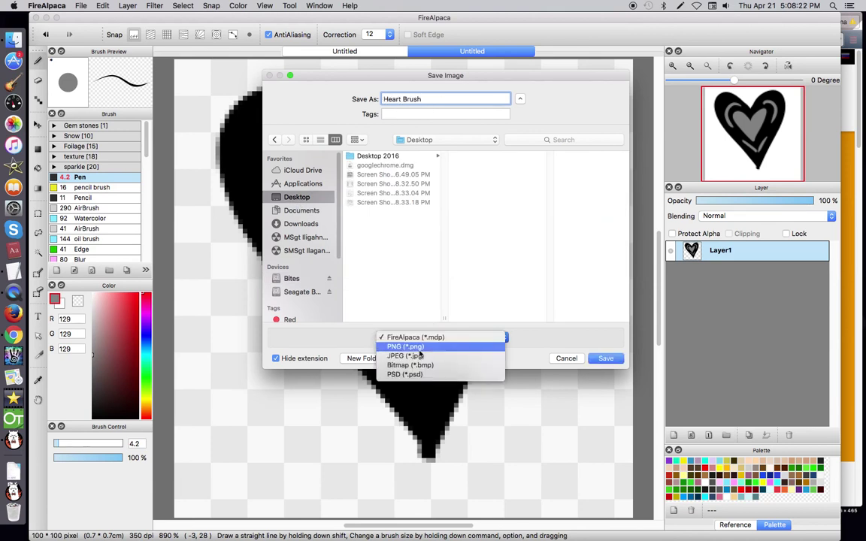
click(421, 345)
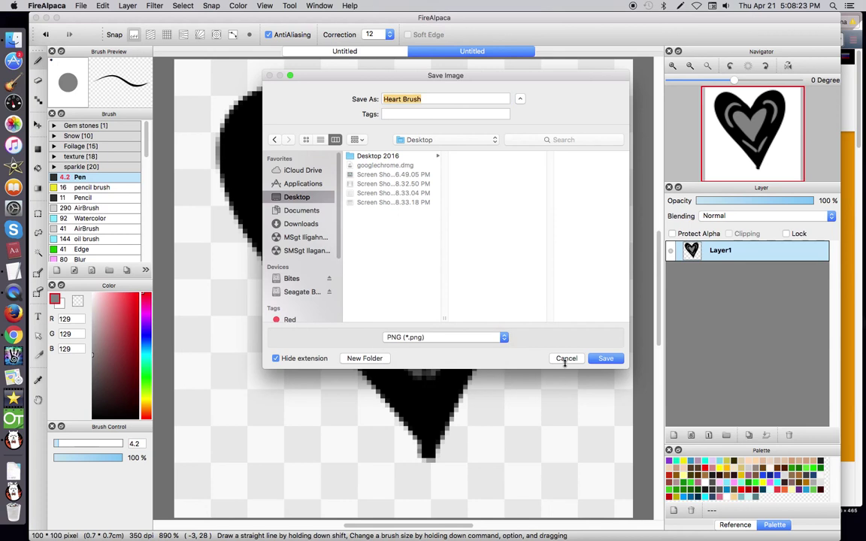
click(605, 360)
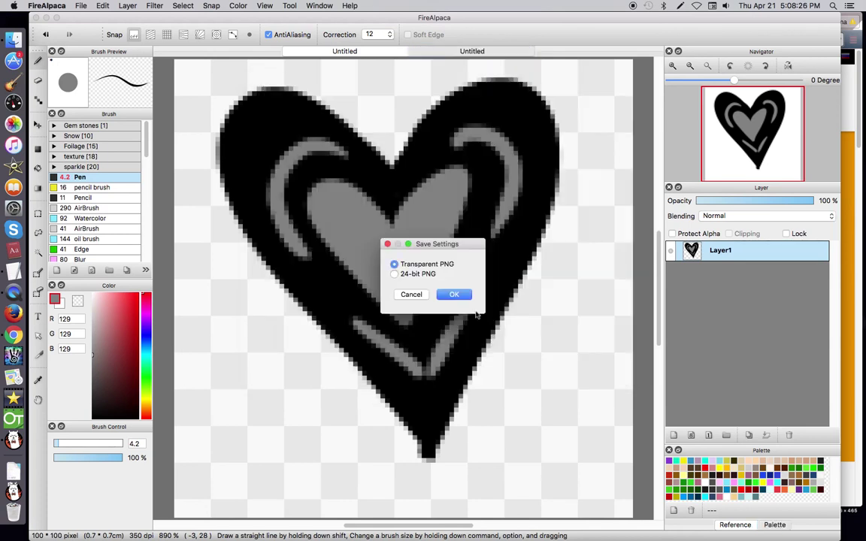
click(454, 295)
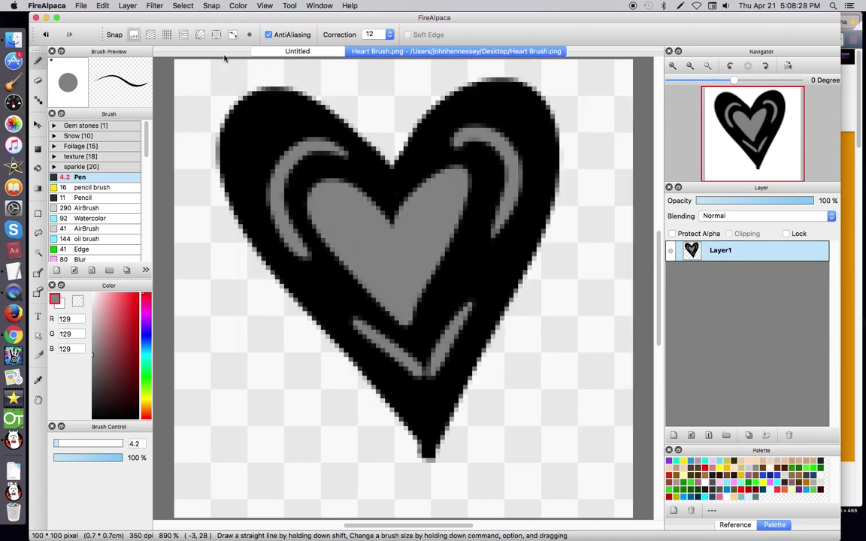
Step: Save a bitmap copy of the heart image, then go back to the blank Untitled canvas
click(81, 5)
click(97, 79)
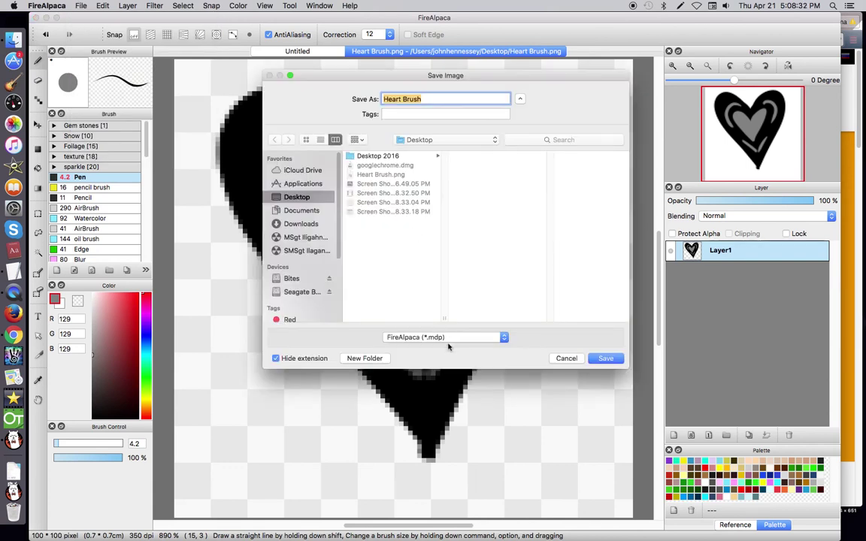
click(446, 337)
click(601, 359)
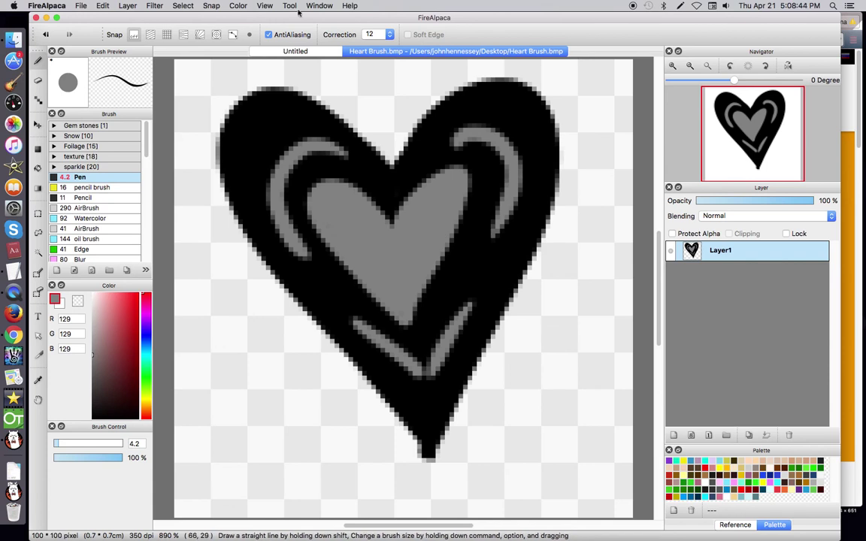
click(282, 51)
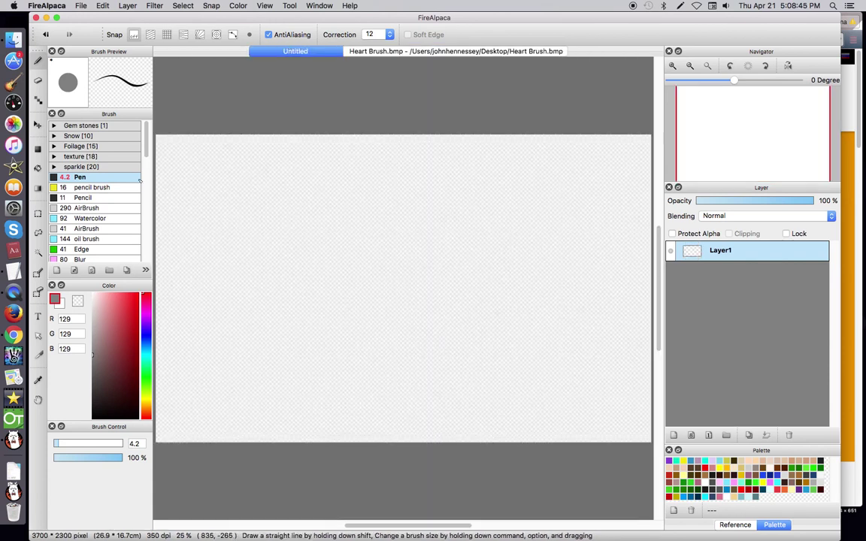
Step: Add Heart Brush.png from the Desktop as a new bitmap brush named Heart Brush
click(117, 271)
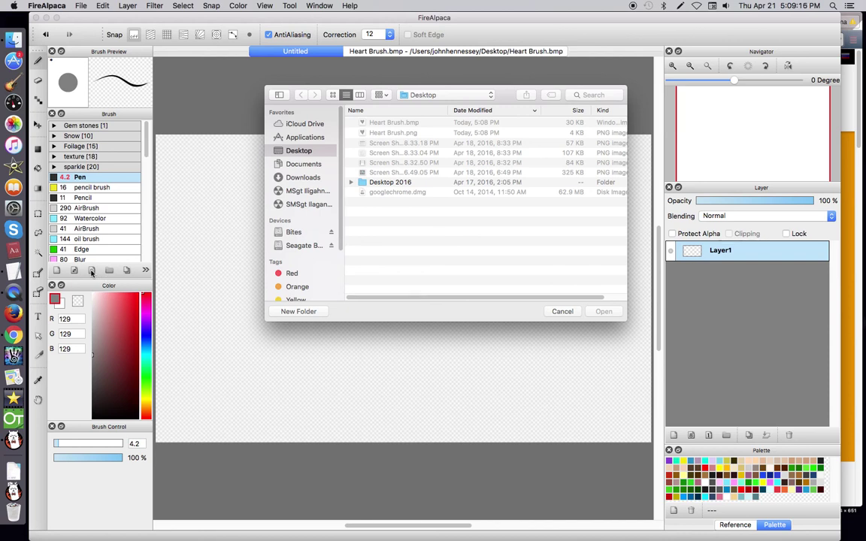
click(561, 312)
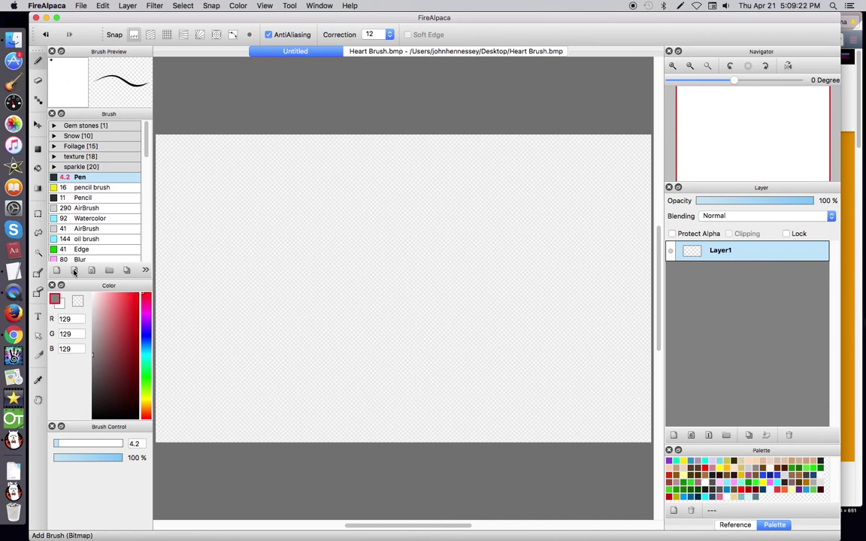
click(74, 270)
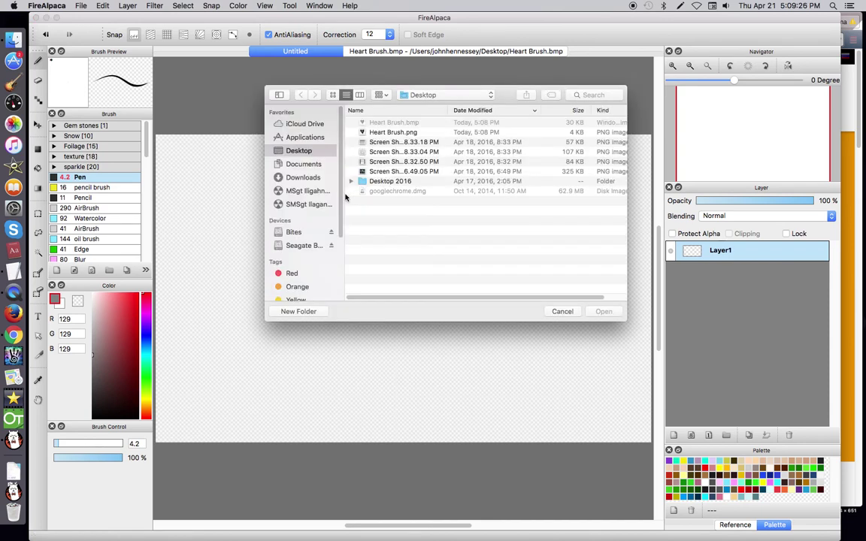
click(353, 130)
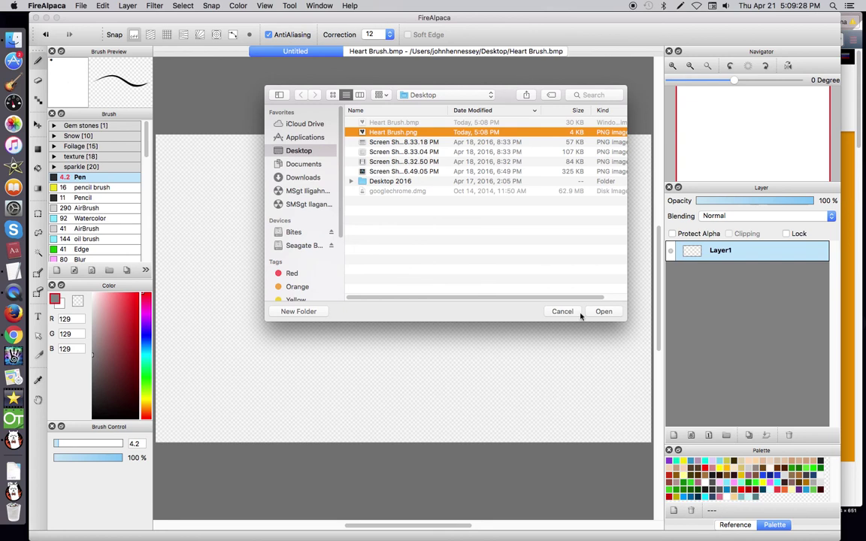
click(602, 312)
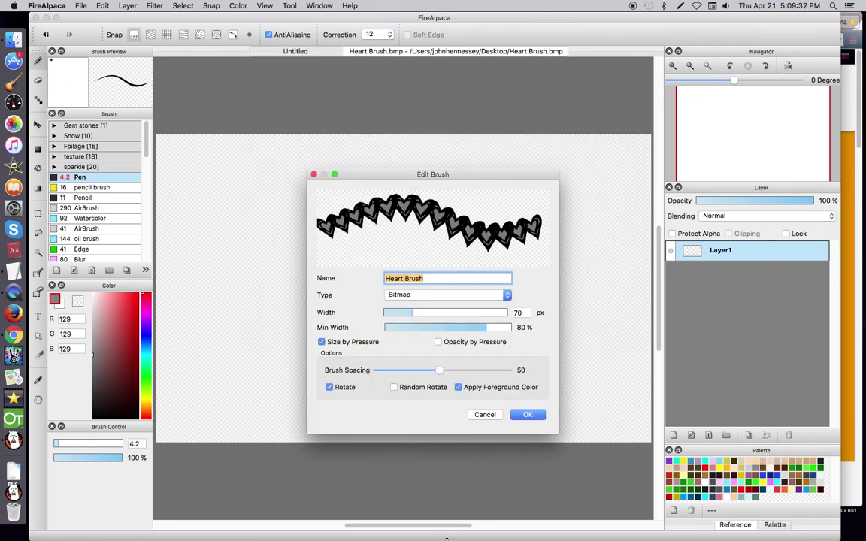
Step: Name the bitmap brush 'Heart Brush Example' with spacing 100, width 109 px, minimum width 20%
click(442, 279)
text(Example)
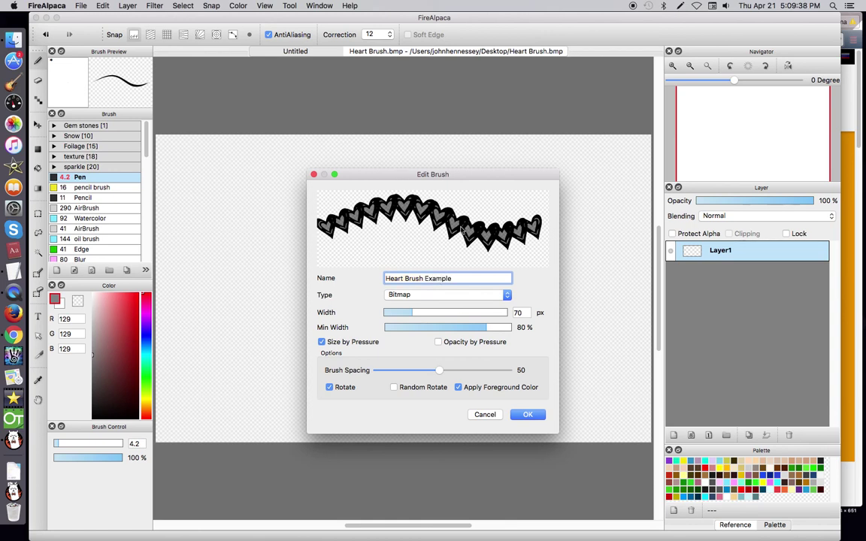
drag(439, 370, 508, 370)
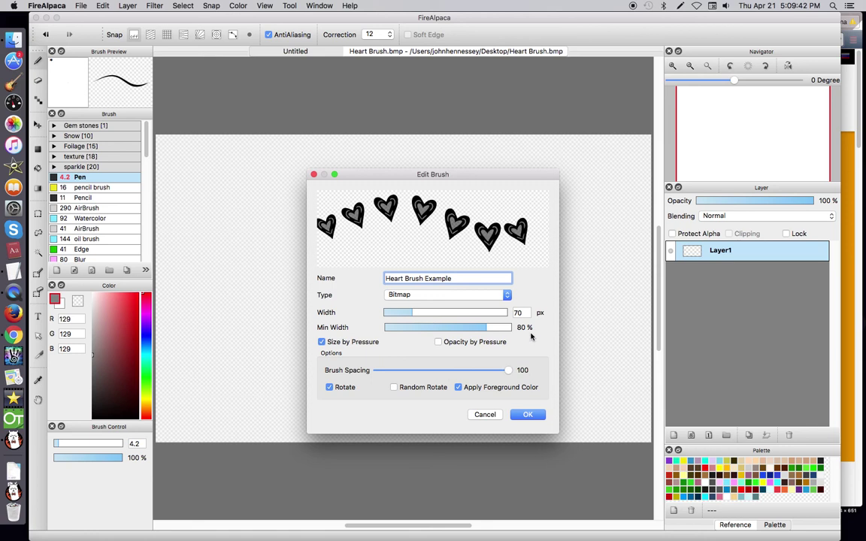
click(394, 294)
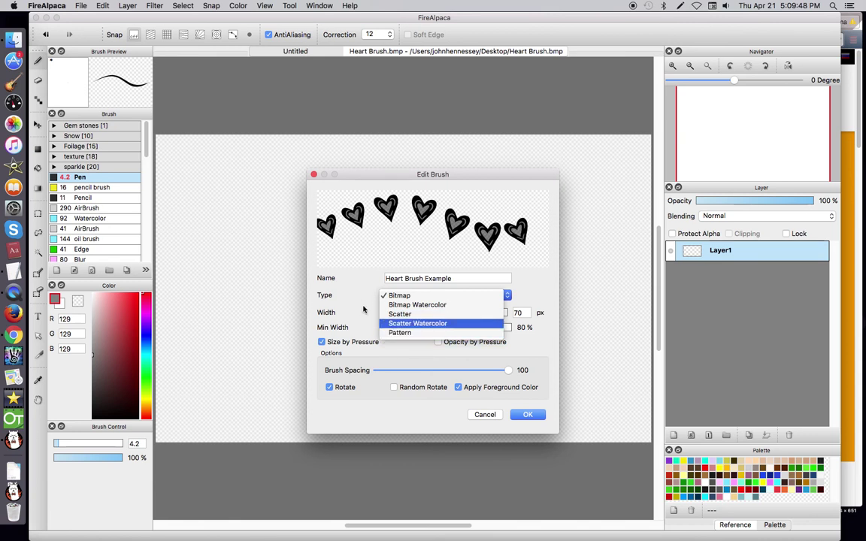
key(Escape)
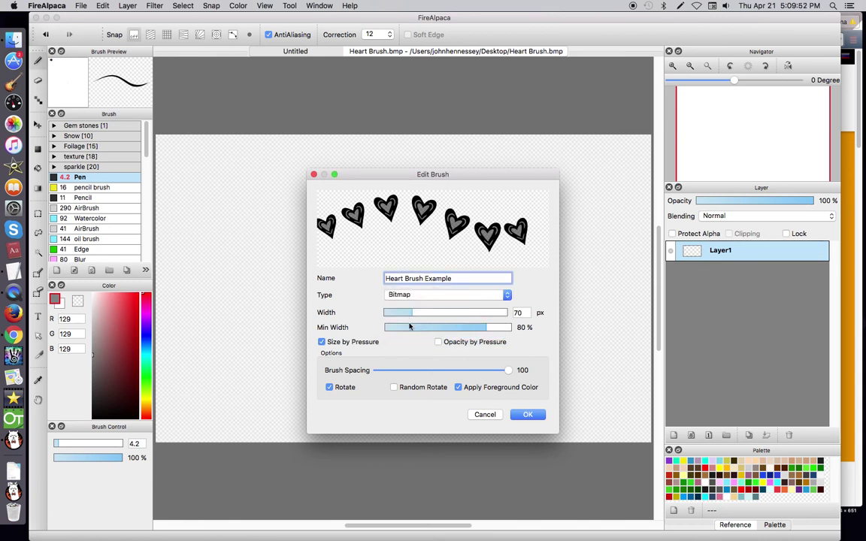
mouse_move(402, 312)
mouse_down()
mouse_move(393, 312)
mouse_move(413, 314)
mouse_up()
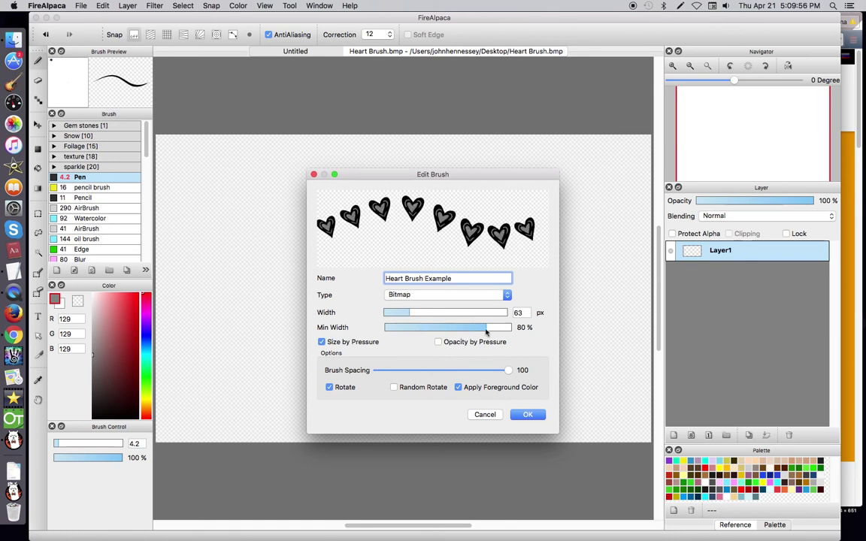
mouse_move(486, 328)
mouse_down()
mouse_move(457, 328)
mouse_move(483, 314)
mouse_up()
drag(404, 331, 409, 330)
drag(425, 312, 429, 313)
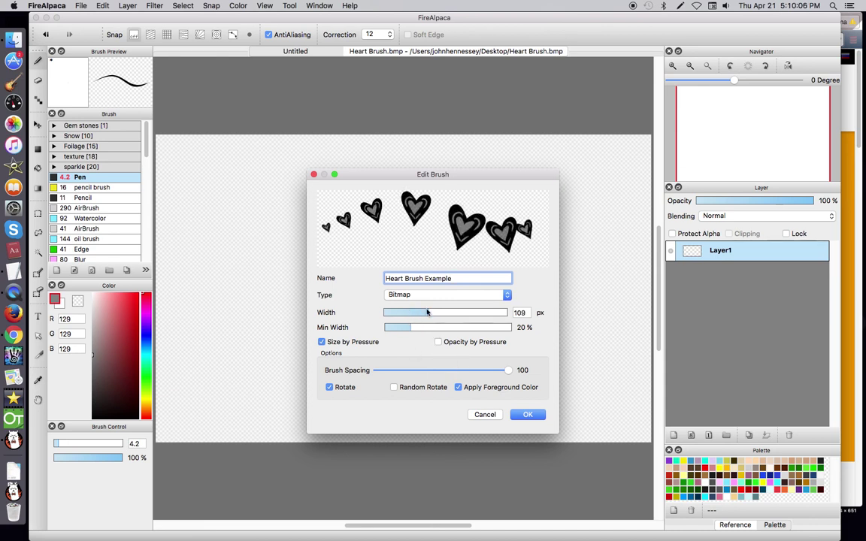
click(523, 414)
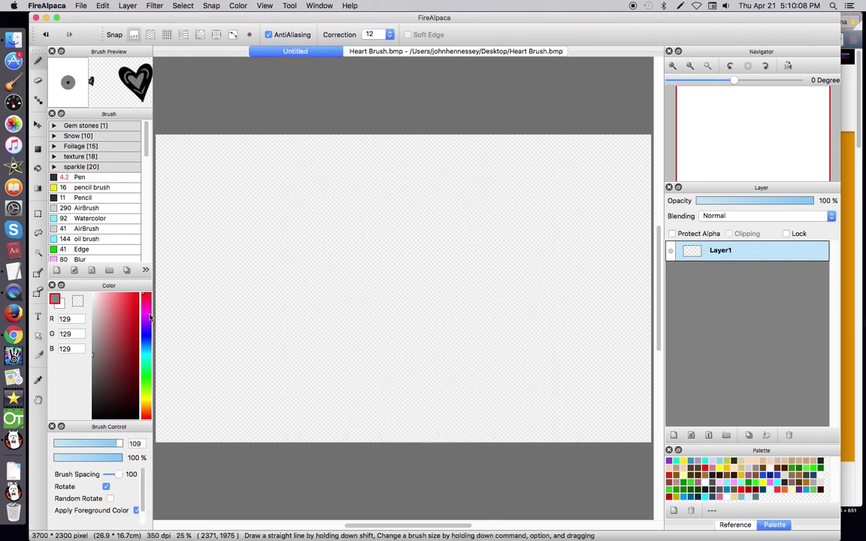
Step: Set the heart brush size to 759 and stamp large red hearts on the canvas
mouse_move(119, 447)
mouse_down()
mouse_move(196, 432)
mouse_move(292, 330)
mouse_move(247, 305)
mouse_move(411, 207)
mouse_move(467, 218)
mouse_move(507, 272)
mouse_move(425, 371)
mouse_move(364, 363)
mouse_move(380, 273)
mouse_move(425, 279)
mouse_up()
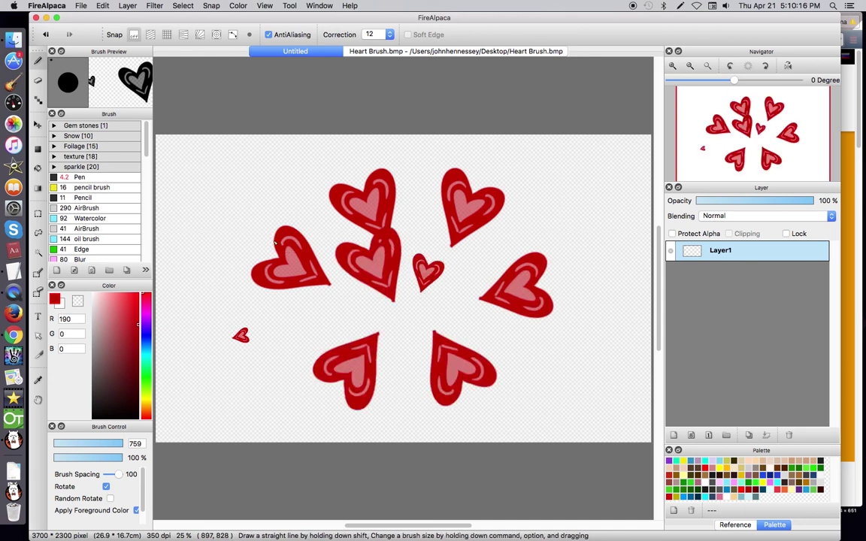
scroll(139, 256, down, 10)
scroll(139, 259, down, 5)
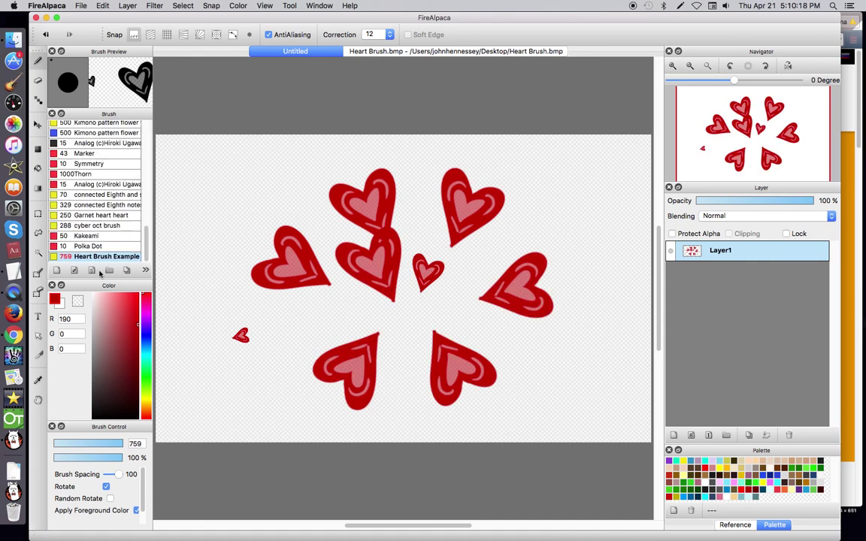
Step: Make Heart Brush Example a Bitmap Watercolor brush with wider spacing, rotation on and adjusted mixing
double_click(96, 257)
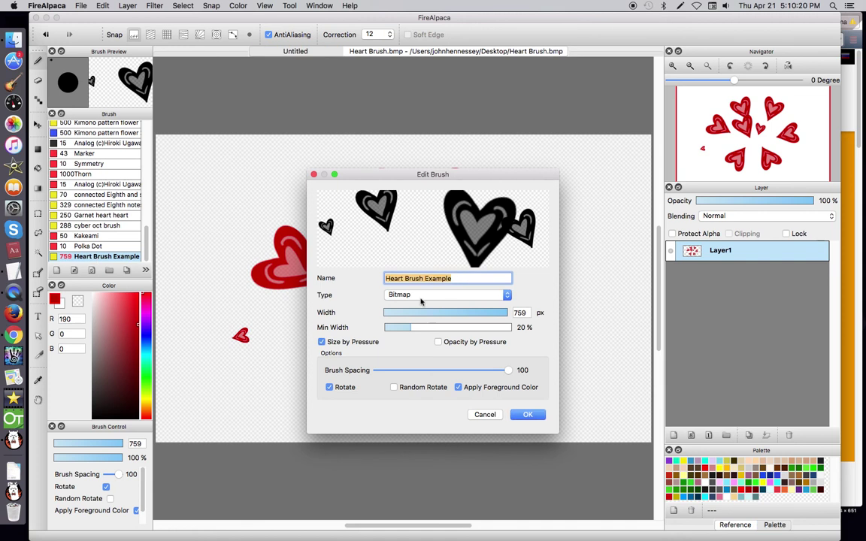
click(405, 295)
click(421, 303)
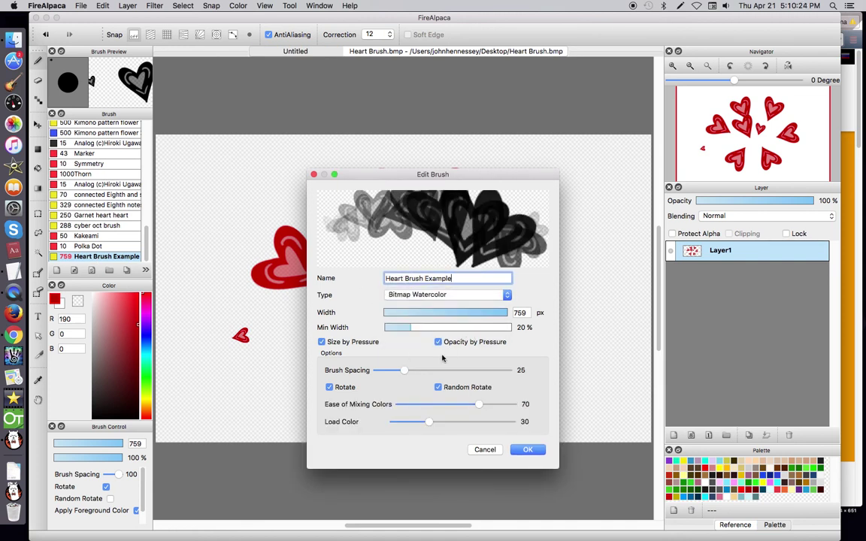
drag(403, 370, 508, 372)
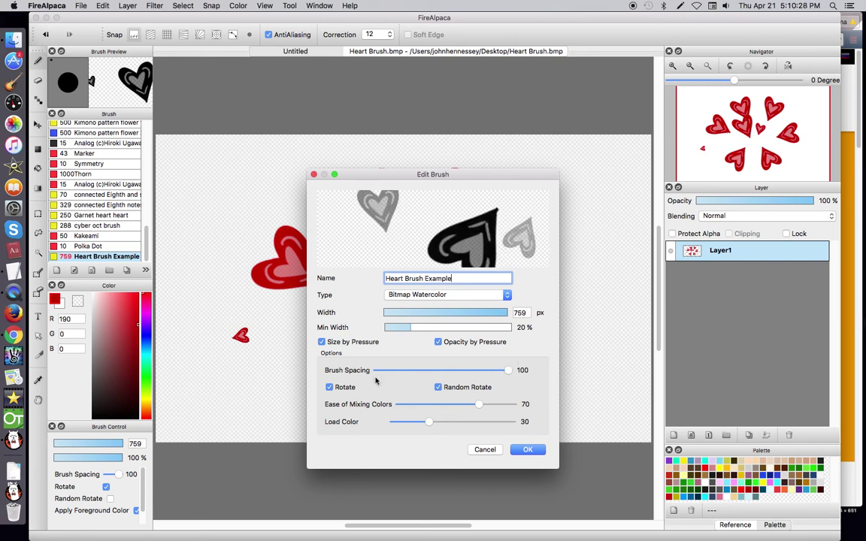
click(438, 387)
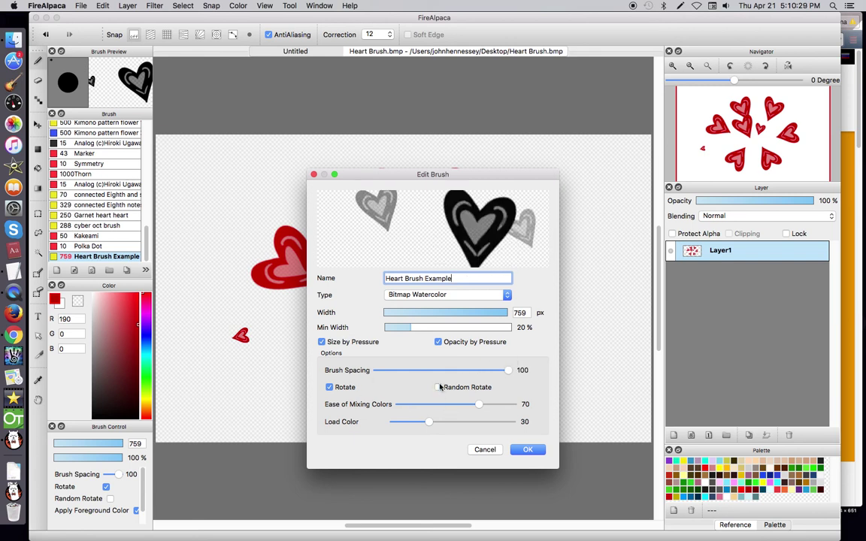
click(329, 388)
click(329, 388)
drag(478, 404, 451, 423)
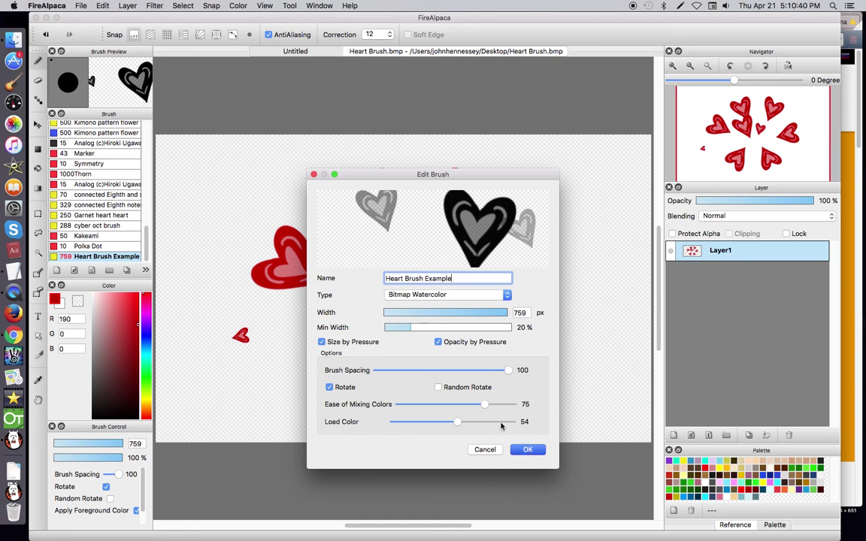
key(Return)
Step: Pick a teal colour and paint translucent teal hearts over the red ones
click(142, 359)
drag(122, 296, 138, 299)
mouse_move(285, 305)
mouse_down()
mouse_move(301, 255)
mouse_move(401, 229)
mouse_move(374, 302)
mouse_move(408, 324)
mouse_up()
mouse_move(361, 378)
mouse_down()
mouse_move(458, 368)
mouse_move(497, 322)
mouse_move(513, 262)
mouse_move(433, 295)
mouse_move(438, 220)
mouse_move(500, 227)
mouse_move(372, 243)
mouse_up()
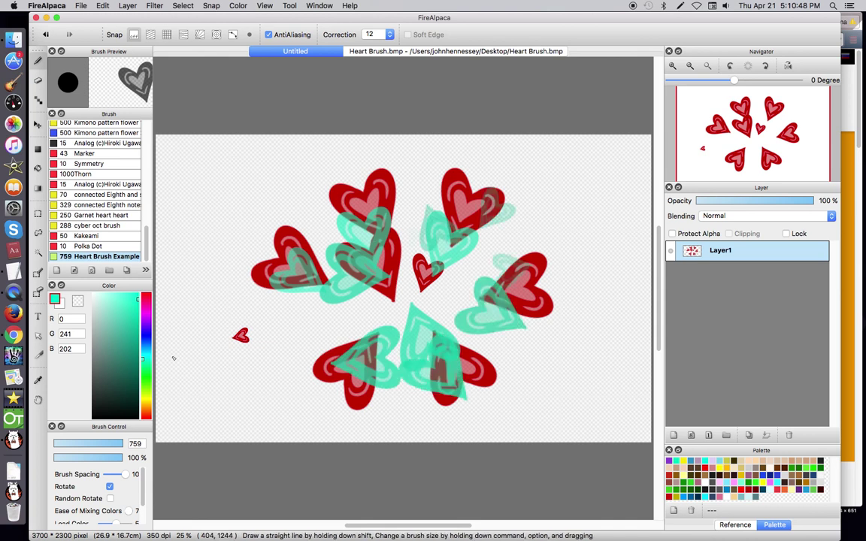
Step: Tighten the watercolor heart brush spacing to 17
double_click(106, 256)
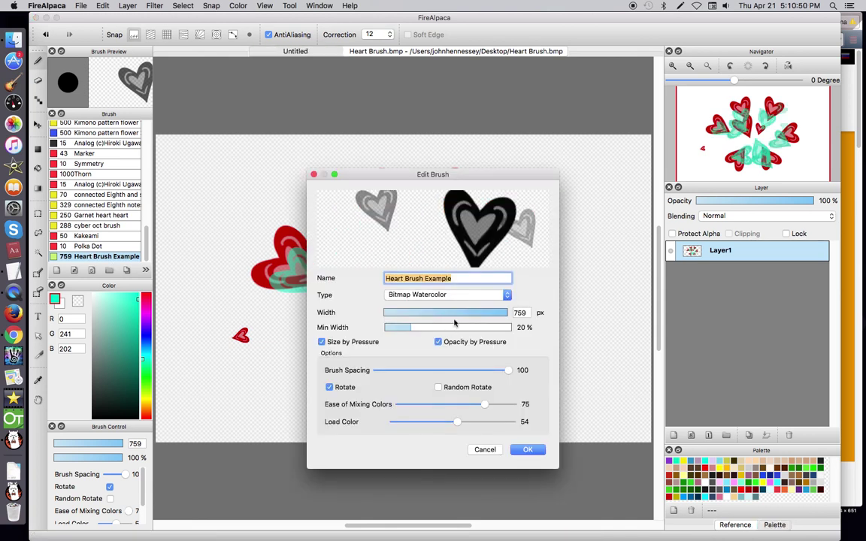
click(413, 370)
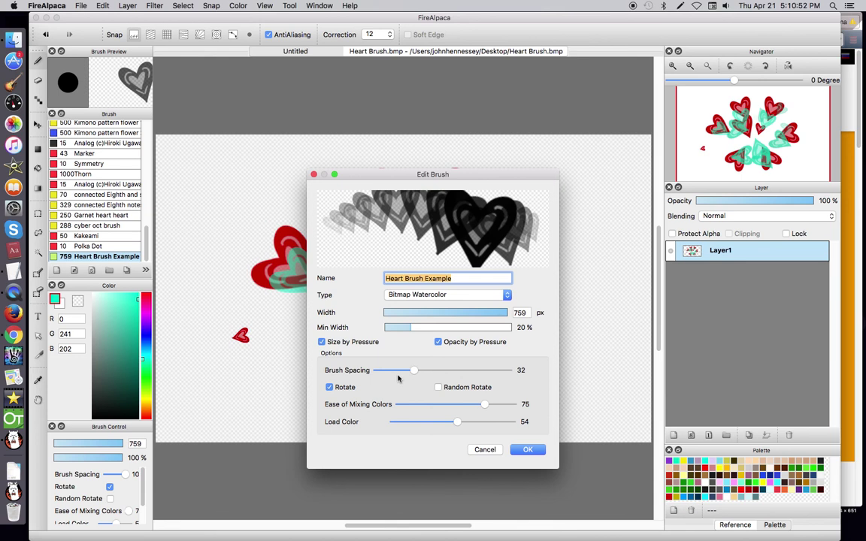
click(393, 370)
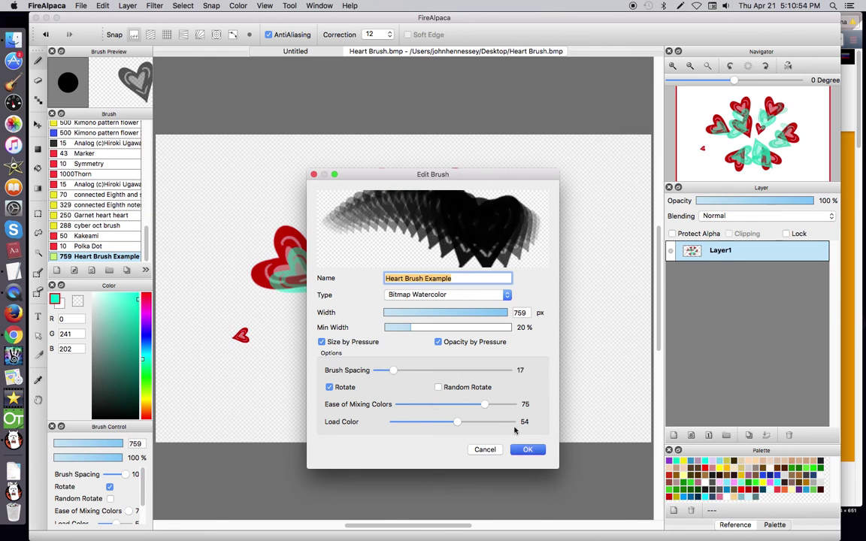
click(527, 449)
Step: Paint a dense teal test stroke around the hearts, then clear the canvas
drag(287, 304, 306, 184)
mouse_move(560, 280)
mouse_down()
mouse_move(541, 367)
mouse_move(463, 402)
mouse_move(409, 410)
mouse_move(368, 327)
mouse_move(335, 360)
mouse_move(350, 300)
mouse_up()
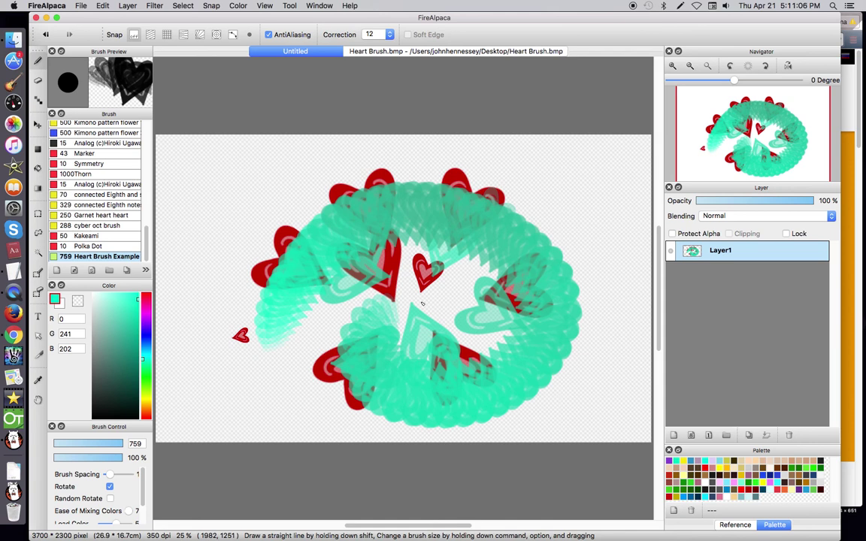
key(BackSpace)
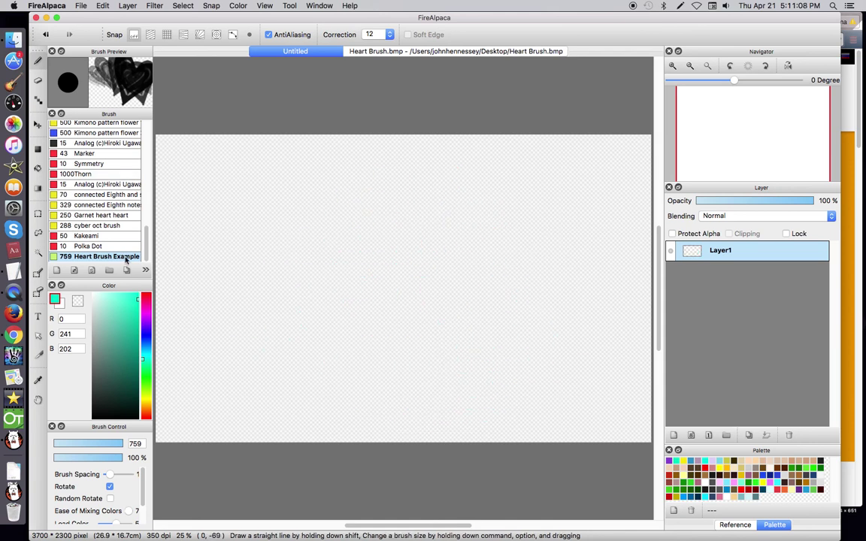
Step: Change Heart Brush Example to the Scatter type with a wider scatter of hearts
double_click(112, 257)
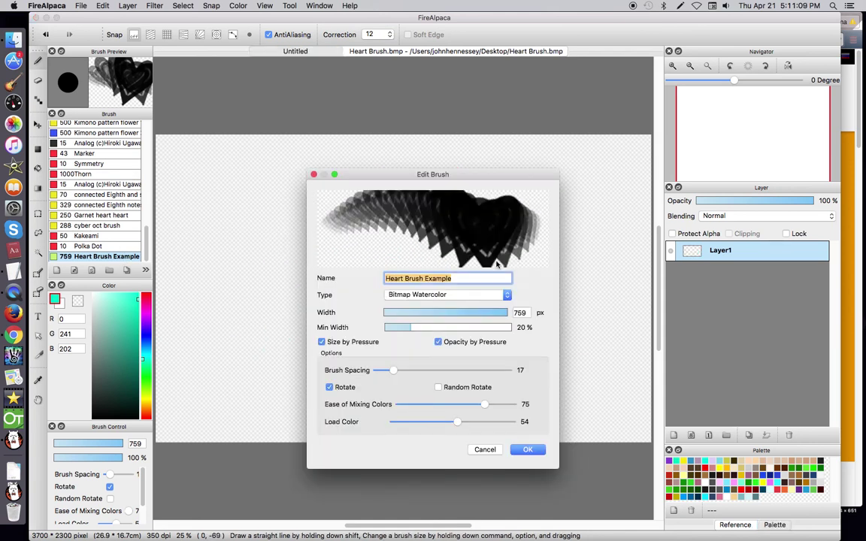
click(443, 297)
click(378, 304)
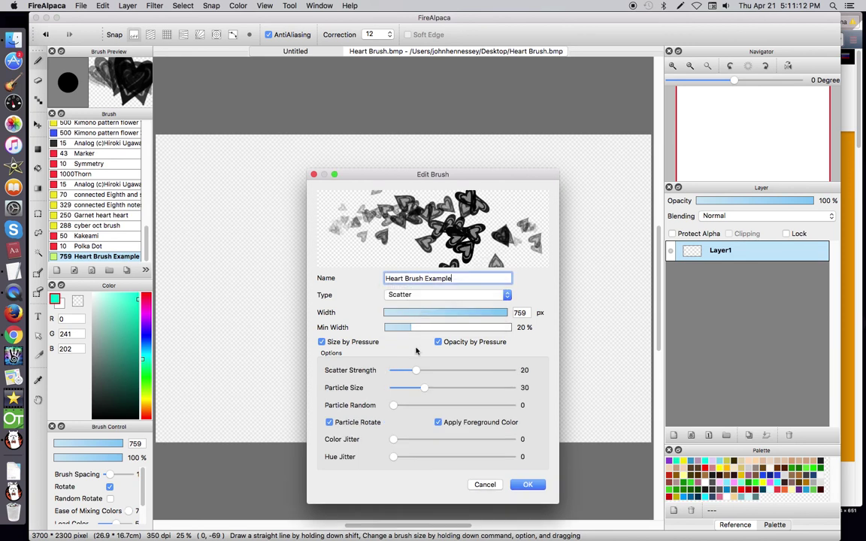
mouse_move(415, 370)
mouse_down()
mouse_move(518, 370)
mouse_move(392, 371)
mouse_move(455, 387)
mouse_move(414, 387)
mouse_move(459, 405)
mouse_move(494, 405)
mouse_up()
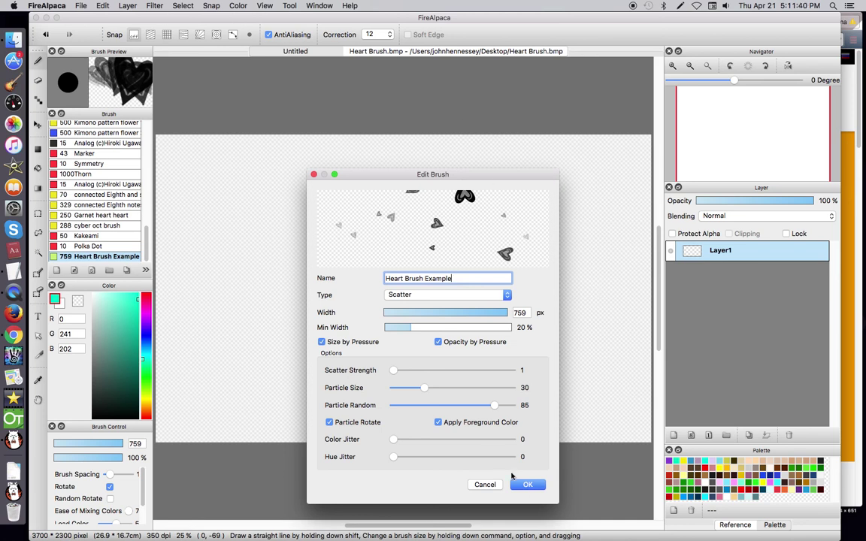
key(Return)
Step: Paint two trails of scattered cyan hearts, then clear the layer
mouse_move(238, 381)
mouse_down()
mouse_move(483, 257)
mouse_move(315, 267)
mouse_move(523, 319)
mouse_move(406, 338)
mouse_move(240, 304)
mouse_up()
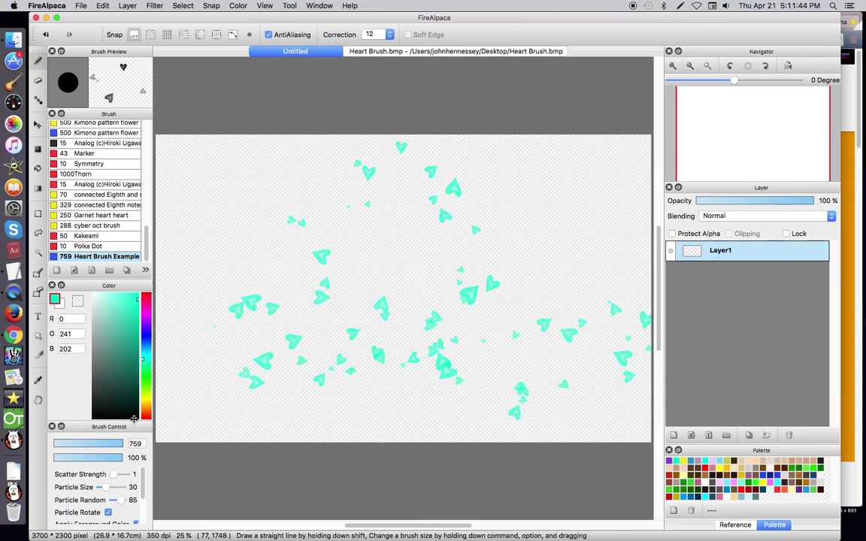
drag(142, 498, 142, 526)
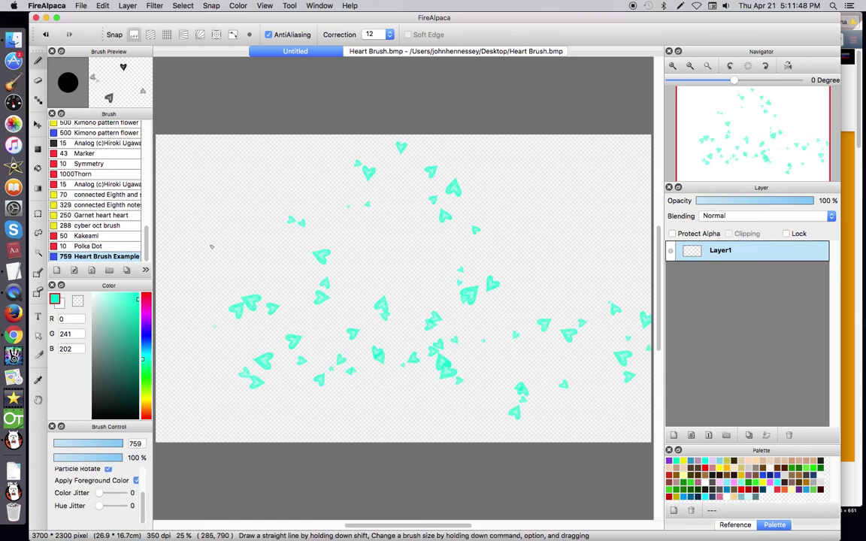
mouse_move(197, 239)
mouse_down()
mouse_move(370, 201)
mouse_move(591, 309)
mouse_move(355, 306)
mouse_move(397, 231)
mouse_move(405, 280)
mouse_up()
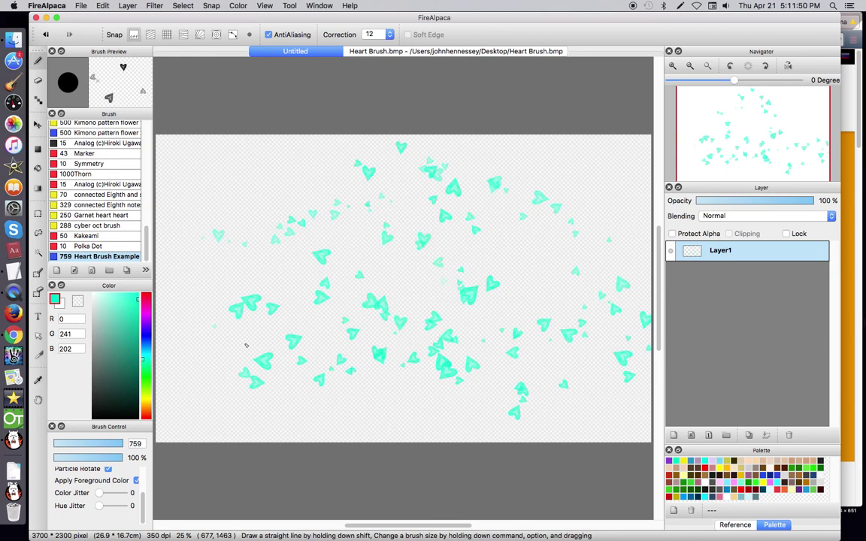
key(Delete)
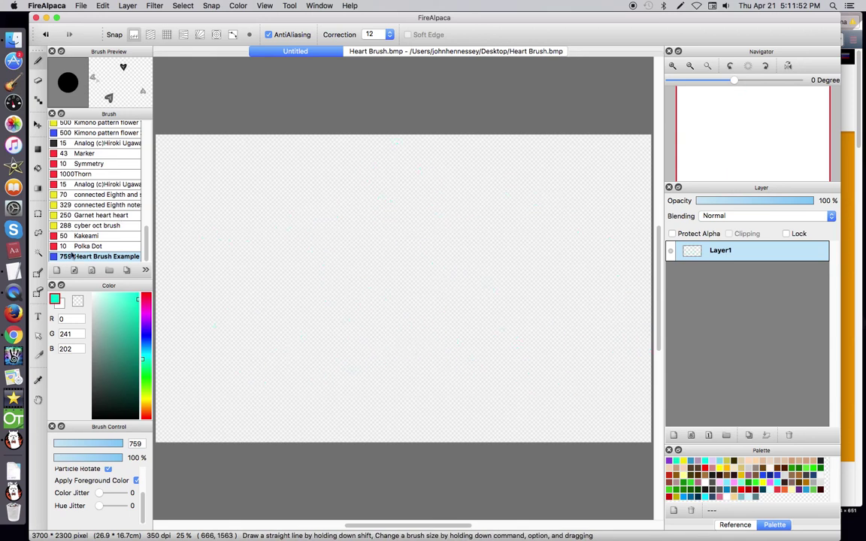
Step: Set Heart Brush Example's type to Pattern, keeping width 759 and 20% minimum width
double_click(73, 256)
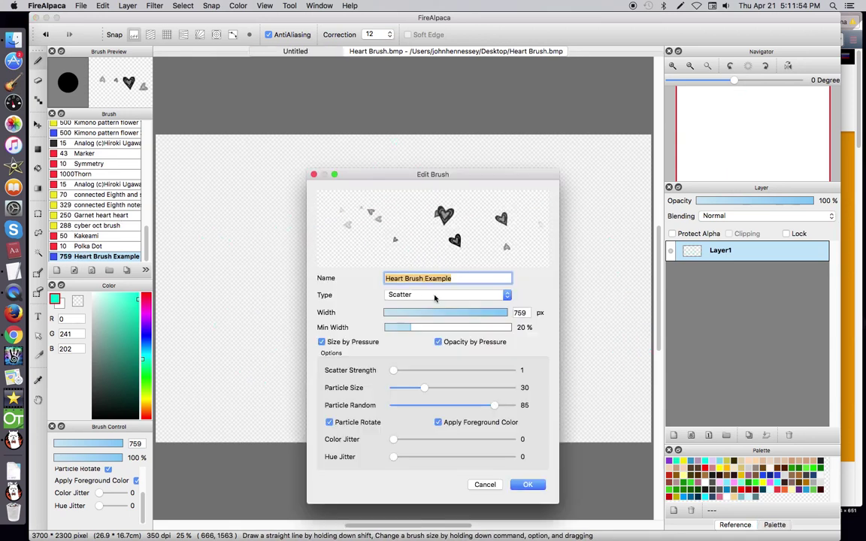
click(423, 296)
click(423, 303)
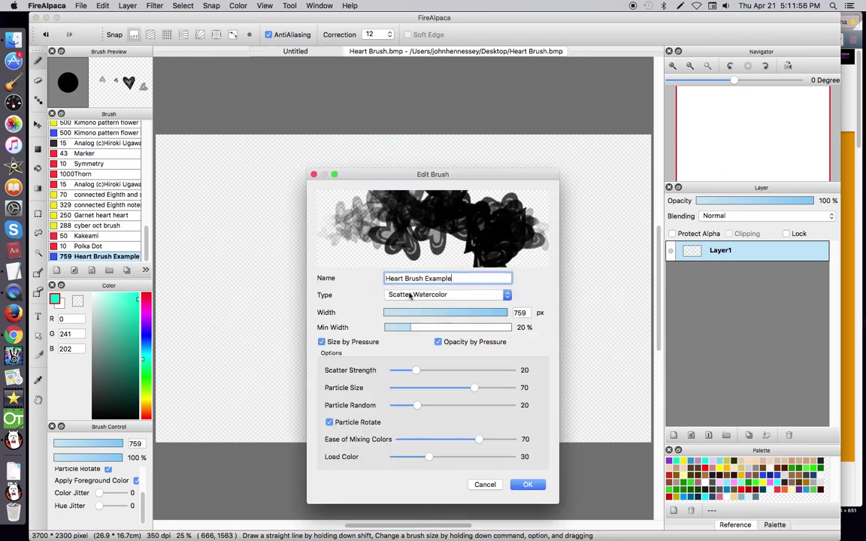
click(410, 295)
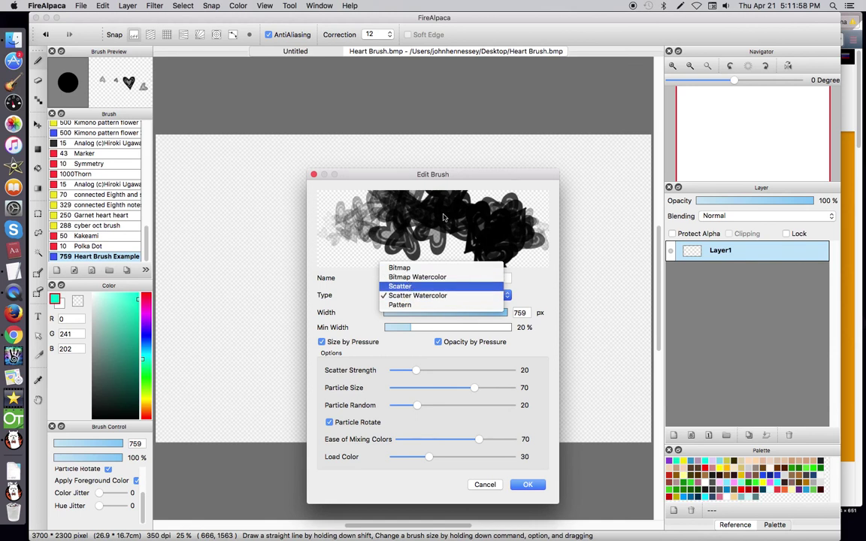
click(390, 294)
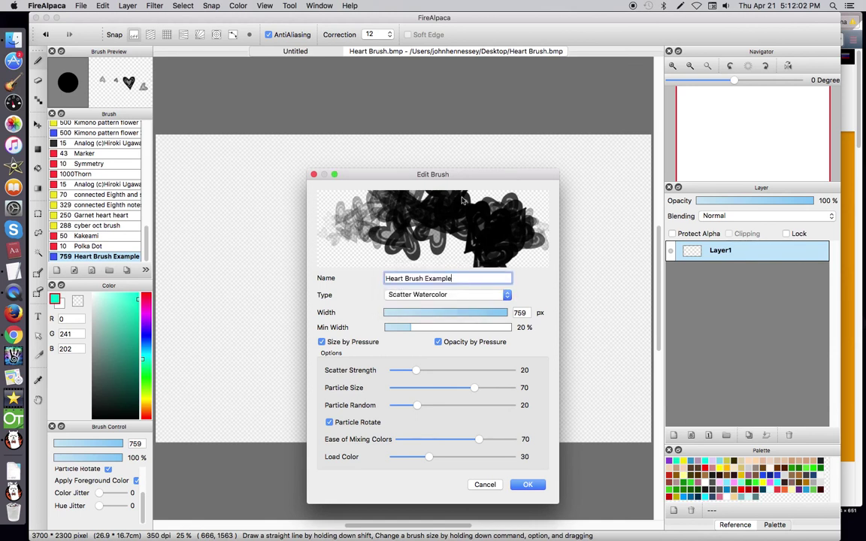
click(402, 294)
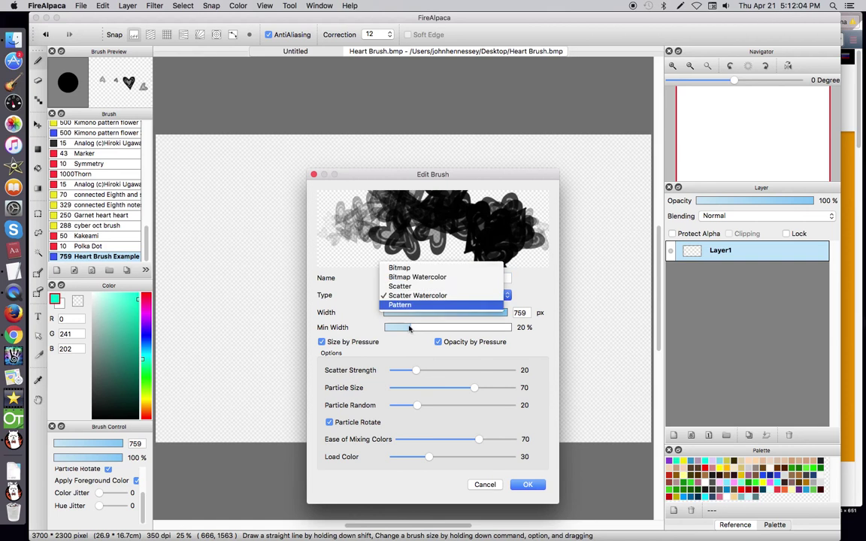
click(401, 305)
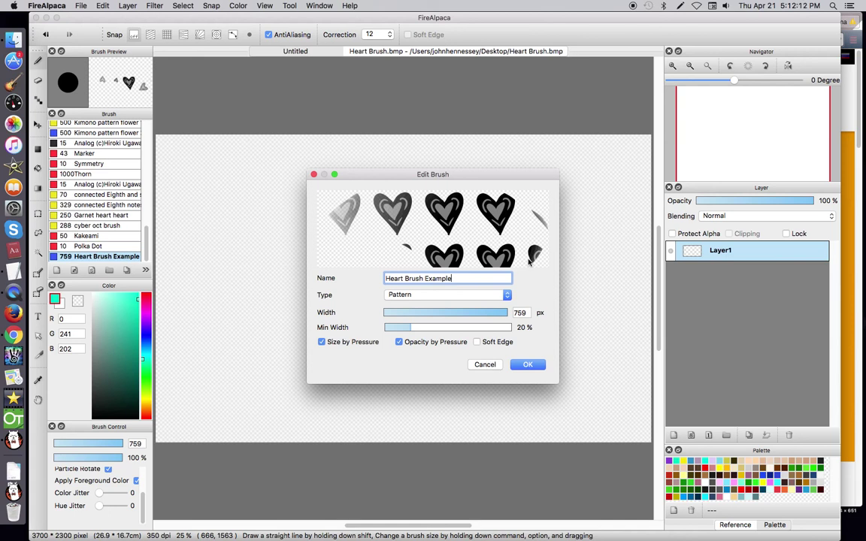
click(527, 364)
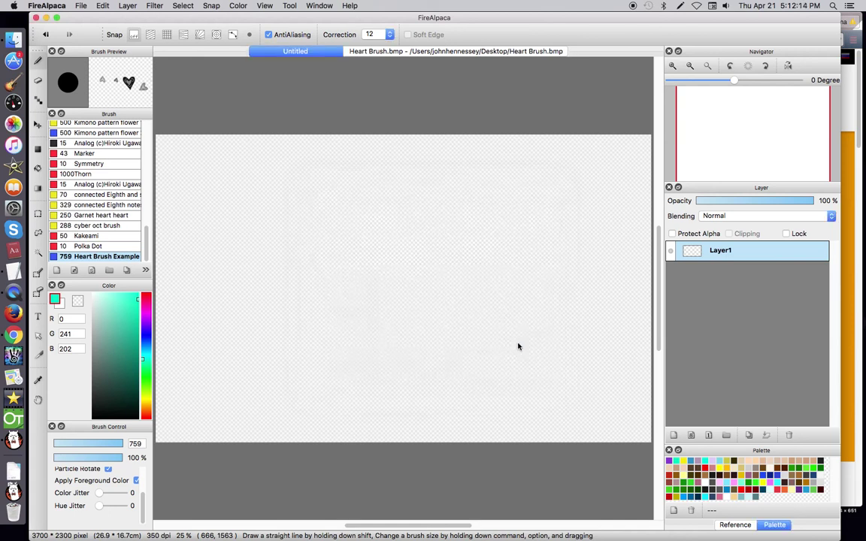
Step: Paint pattern strokes from the top-left corner outward until grey hearts tile the whole canvas
click(170, 147)
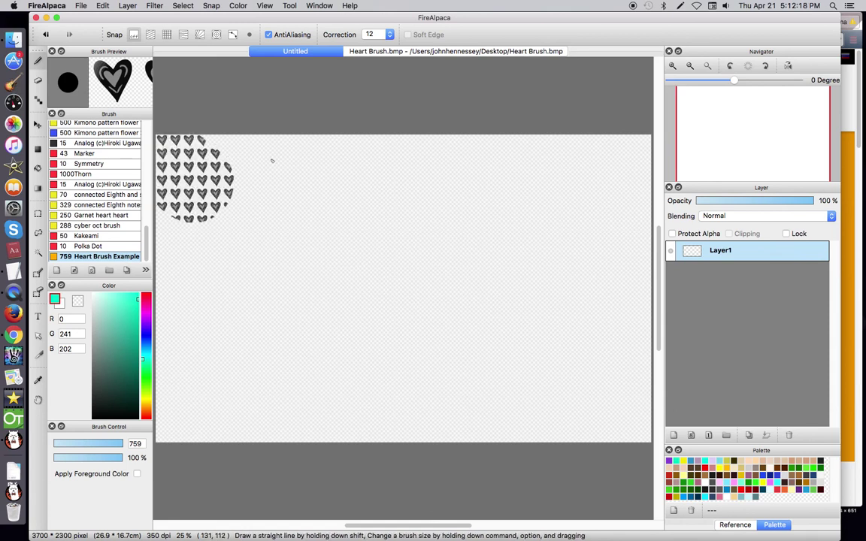
mouse_move(272, 160)
mouse_down()
mouse_move(188, 128)
mouse_move(176, 231)
mouse_move(190, 333)
mouse_move(186, 464)
mouse_move(256, 451)
mouse_move(234, 313)
mouse_move(235, 234)
mouse_move(240, 202)
mouse_move(265, 210)
mouse_move(263, 128)
mouse_move(278, 123)
mouse_move(292, 142)
mouse_move(317, 436)
mouse_move(347, 496)
mouse_up()
mouse_move(429, 477)
mouse_down()
mouse_move(400, 447)
mouse_move(394, 390)
mouse_move(360, 368)
mouse_up()
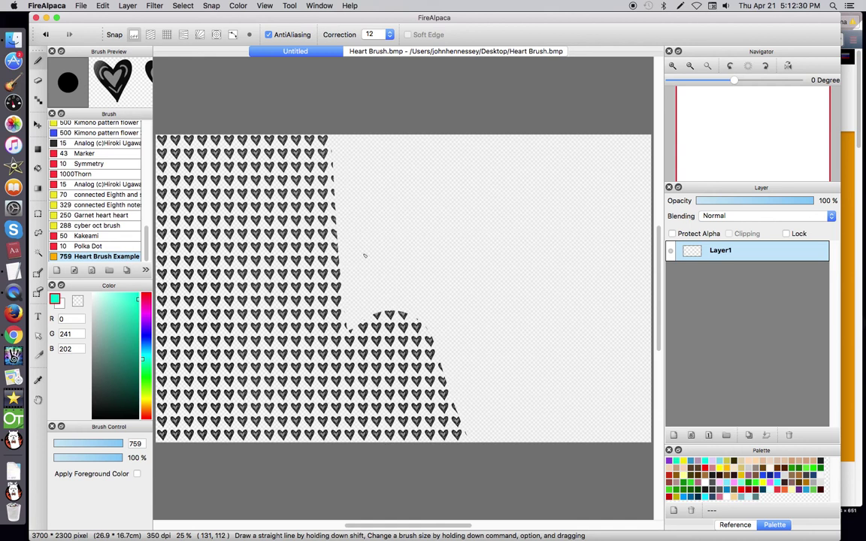
mouse_move(365, 255)
mouse_down()
mouse_move(359, 124)
mouse_move(381, 112)
mouse_move(429, 184)
mouse_move(429, 290)
mouse_move(441, 350)
mouse_move(477, 310)
mouse_move(485, 466)
mouse_move(506, 481)
mouse_move(481, 267)
mouse_move(487, 300)
mouse_move(505, 132)
mouse_move(564, 188)
mouse_move(558, 359)
mouse_move(583, 451)
mouse_move(578, 487)
mouse_move(593, 443)
mouse_move(612, 173)
mouse_move(634, 160)
mouse_up()
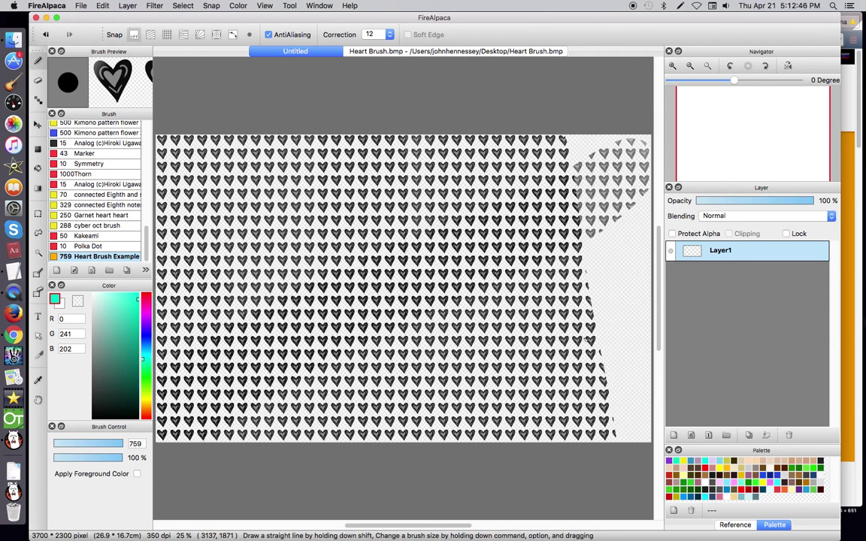
mouse_move(576, 385)
mouse_down()
mouse_move(624, 188)
mouse_move(594, 225)
mouse_move(603, 470)
mouse_move(635, 421)
mouse_move(638, 169)
mouse_move(642, 285)
mouse_move(632, 132)
mouse_up()
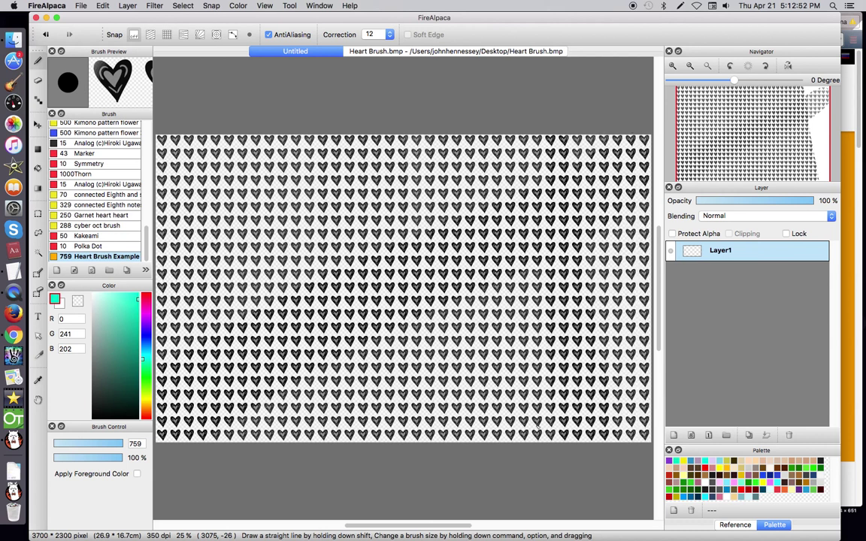
drag(538, 427, 414, 408)
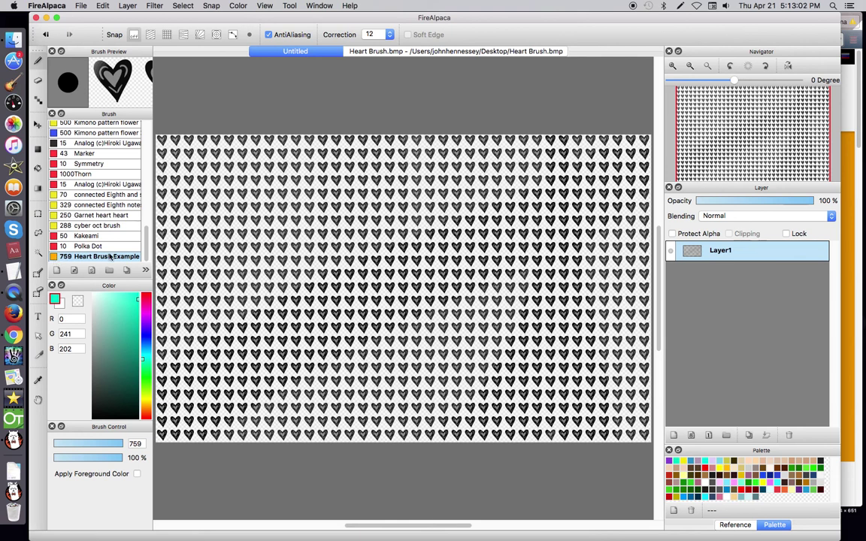
double_click(102, 256)
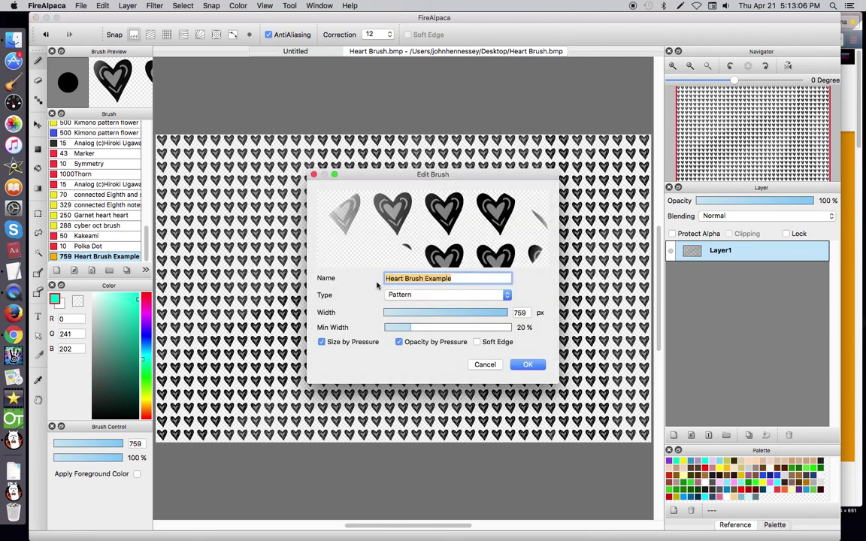
Step: Keep Heart Brush Example as Pattern after previewing Scatter, with Apply Foreground Color switched on
click(406, 295)
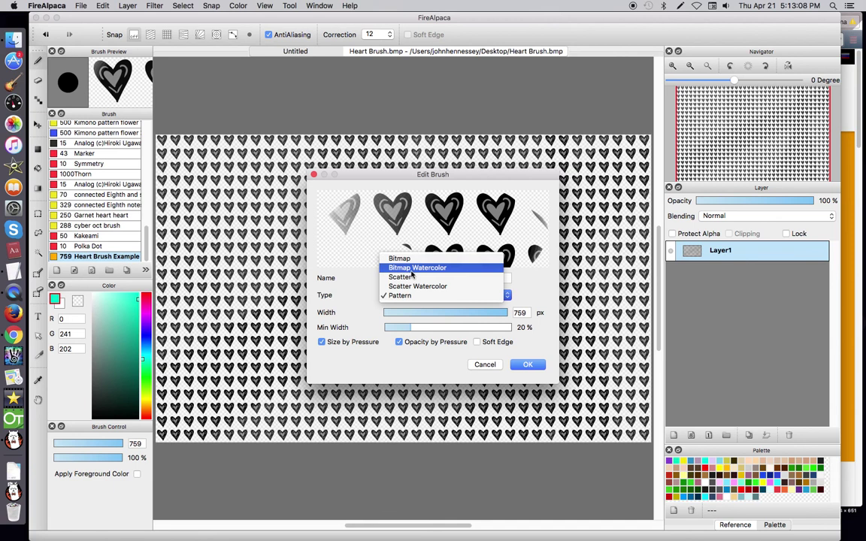
click(406, 277)
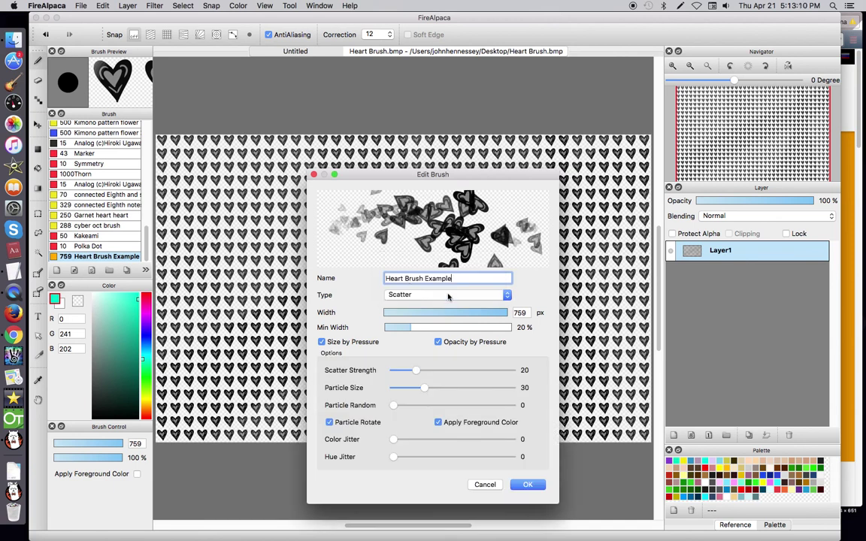
click(448, 297)
click(421, 318)
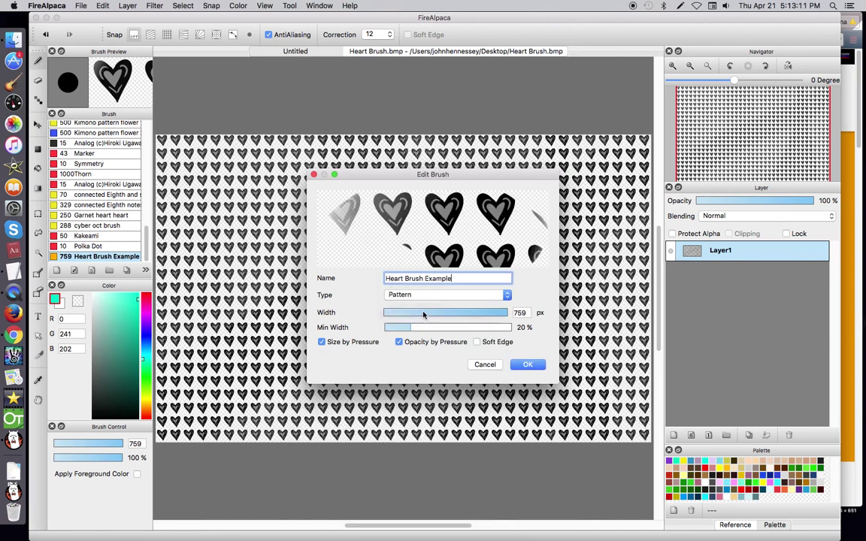
click(483, 364)
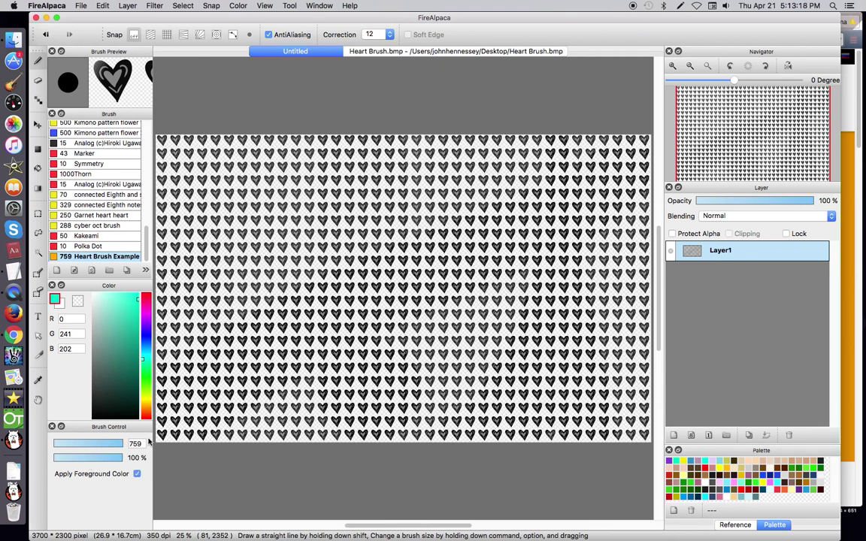
double_click(75, 258)
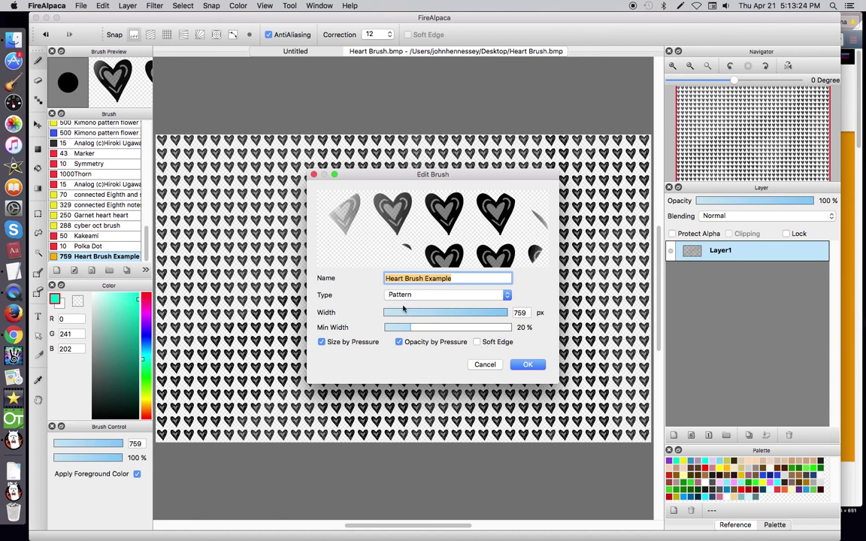
click(543, 366)
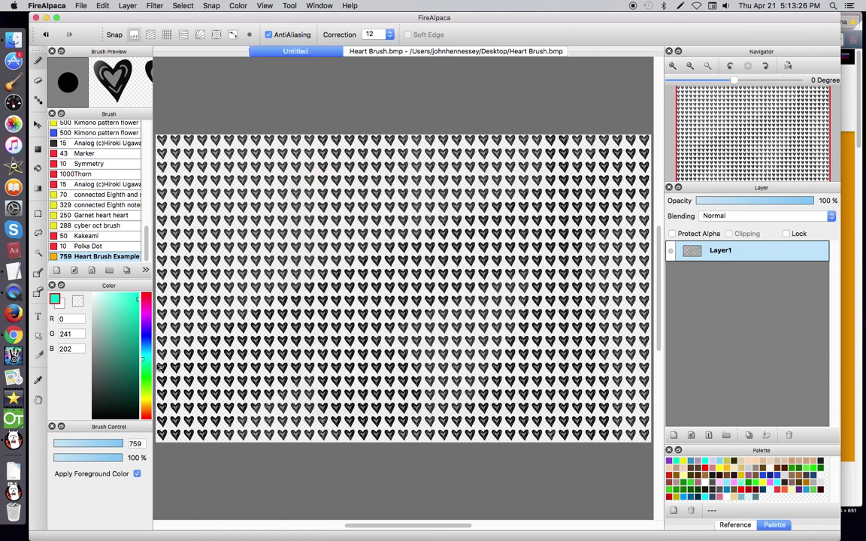
Step: Stamp and drag the heart pattern brush in teal across the lower centre, left and upper right
click(415, 351)
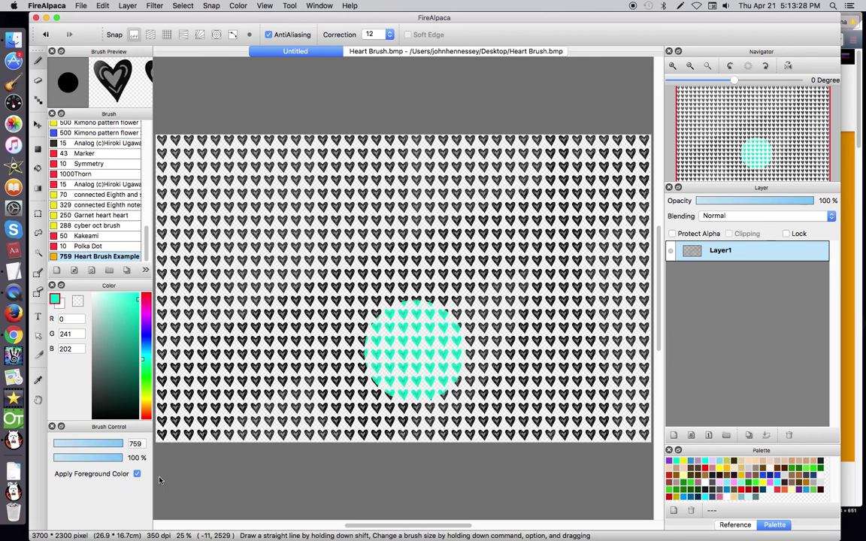
click(262, 374)
drag(247, 385, 331, 380)
mouse_move(332, 290)
mouse_down()
mouse_move(316, 225)
mouse_move(338, 218)
mouse_move(351, 238)
mouse_up()
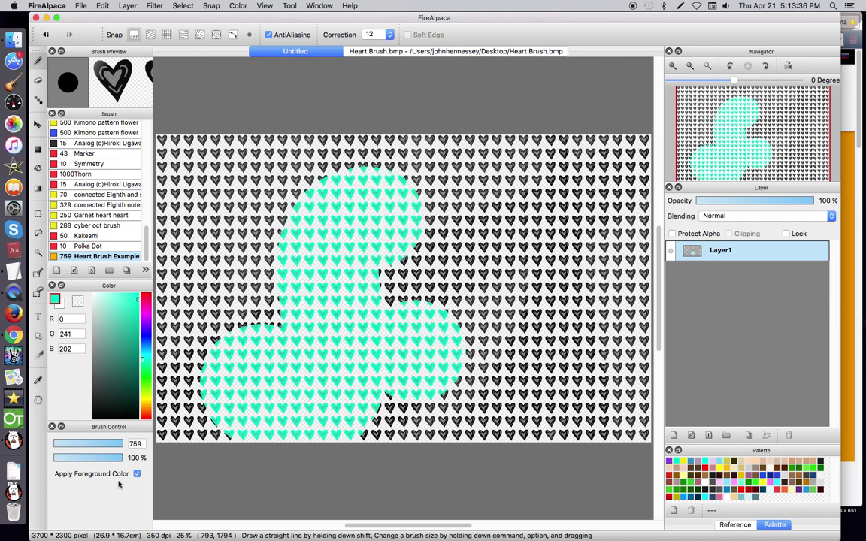
mouse_move(410, 423)
mouse_down()
mouse_move(462, 391)
mouse_move(467, 368)
mouse_move(402, 256)
mouse_move(435, 274)
mouse_move(364, 248)
mouse_up()
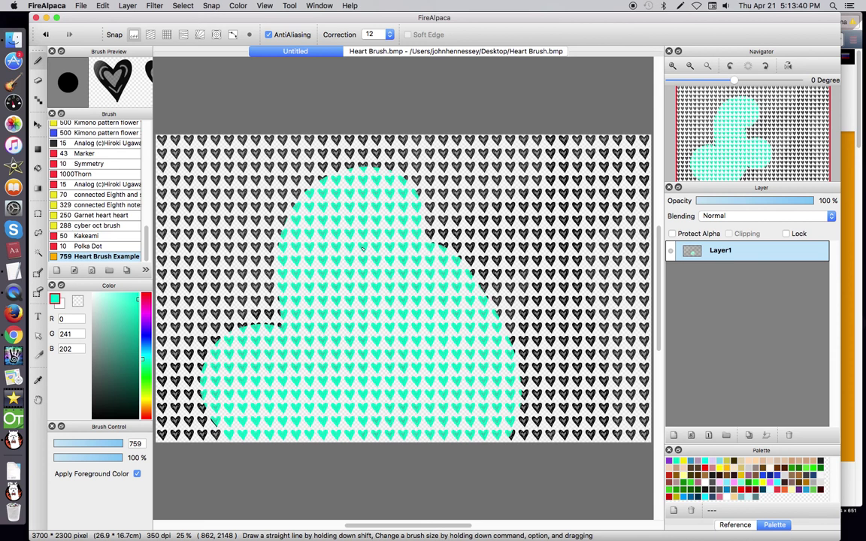
mouse_move(416, 209)
mouse_down()
mouse_move(434, 204)
mouse_move(481, 218)
mouse_up()
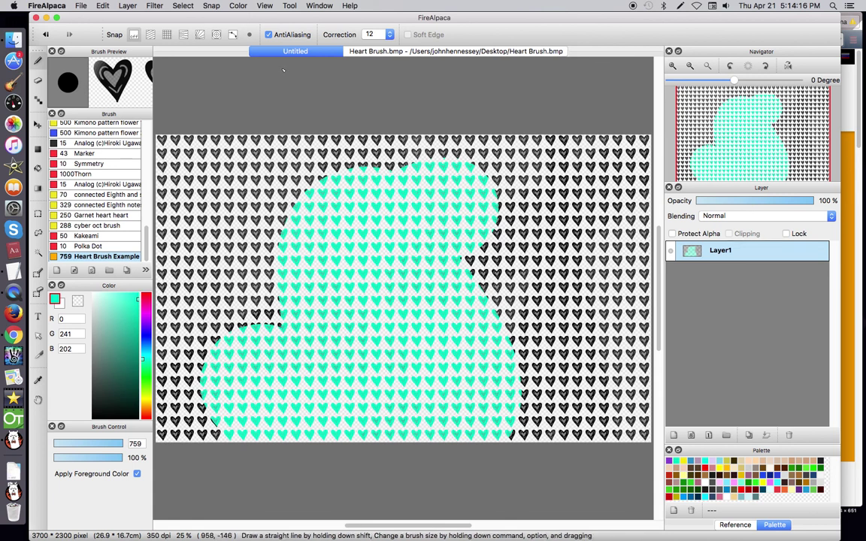
click(233, 34)
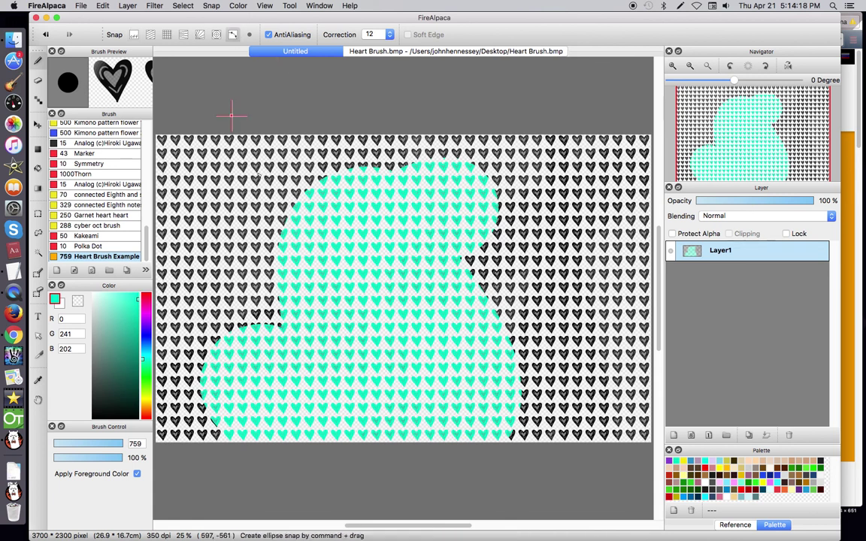
drag(213, 169, 228, 186)
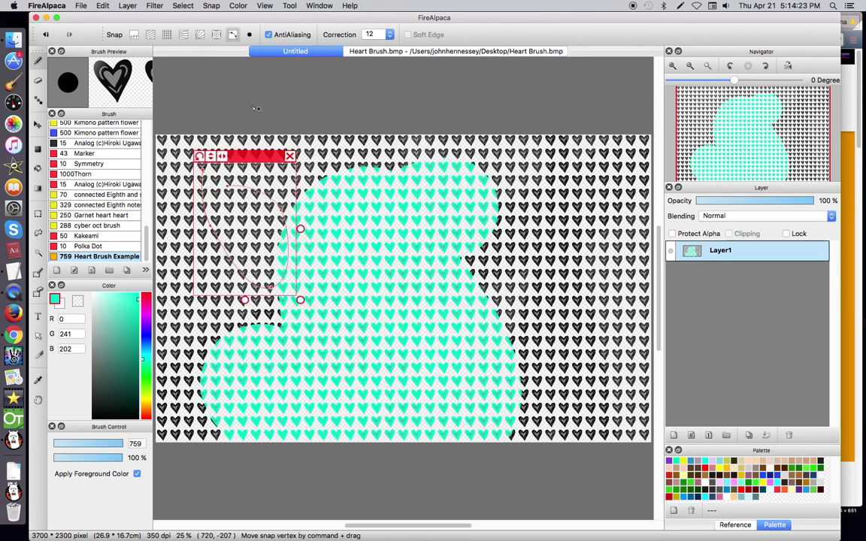
click(212, 6)
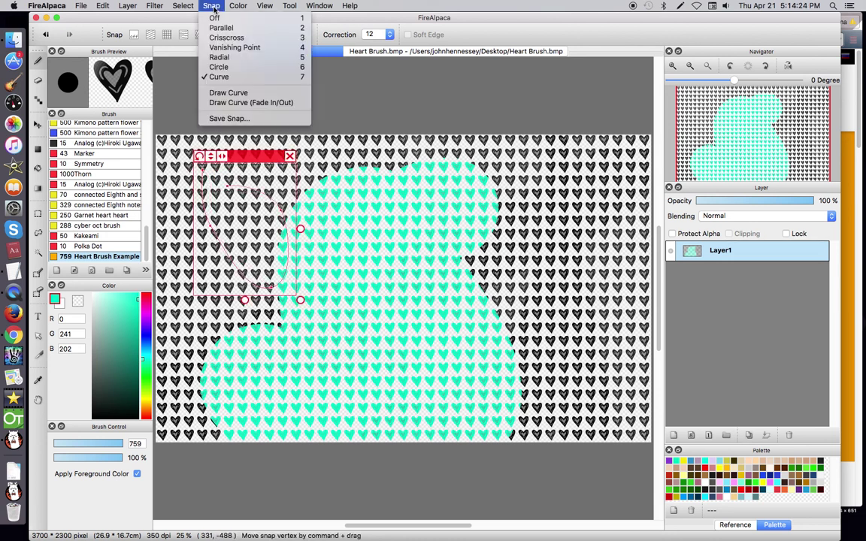
click(241, 119)
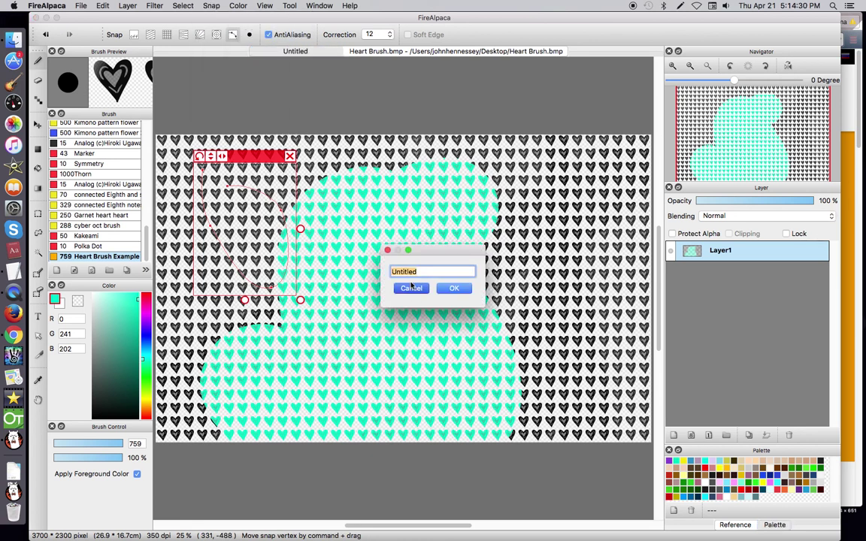
key(Return)
click(133, 35)
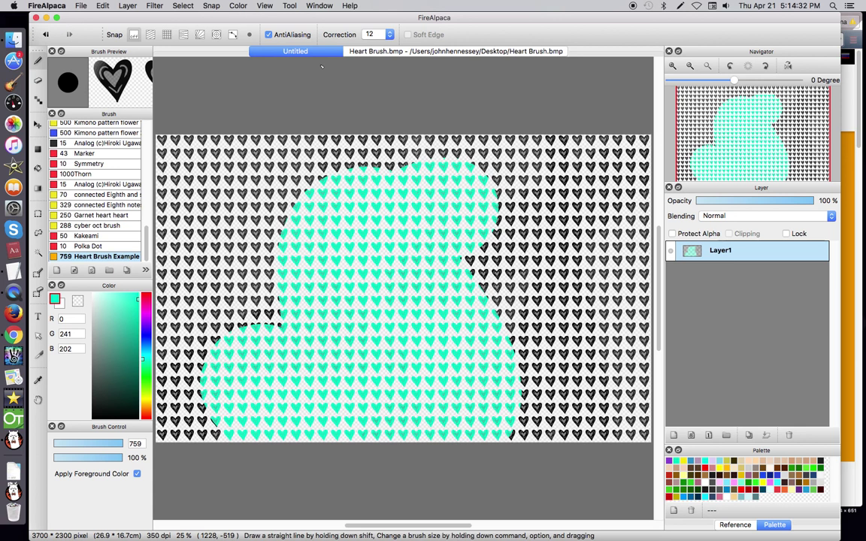